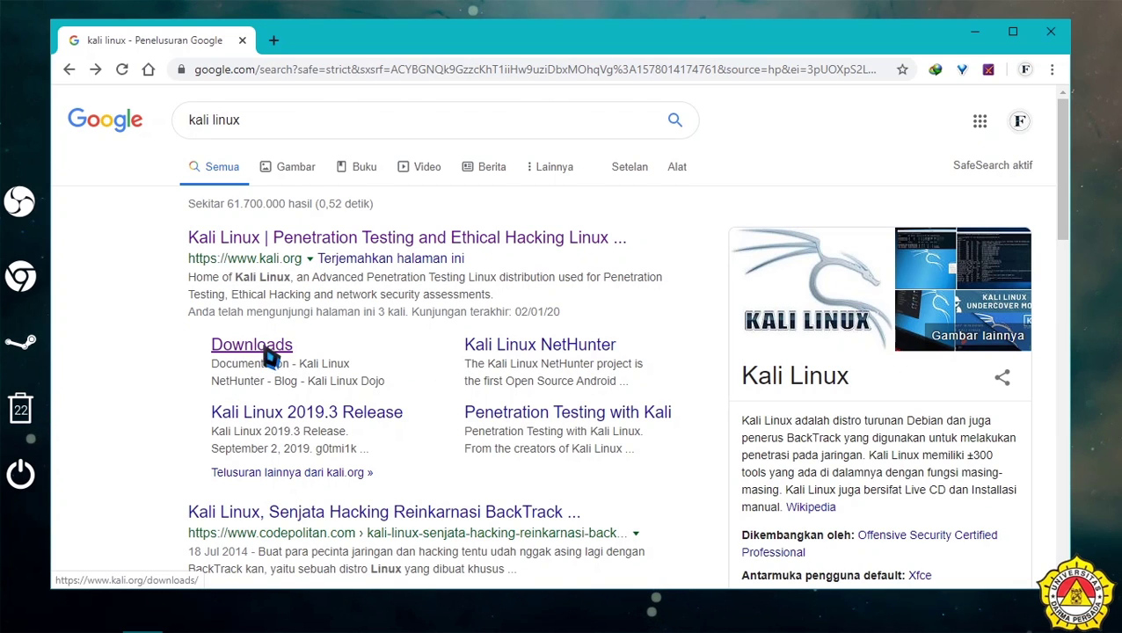
# Open the official Kali Linux website from the search results and browse the images on its downloads page.
pyautogui.click(302, 238)
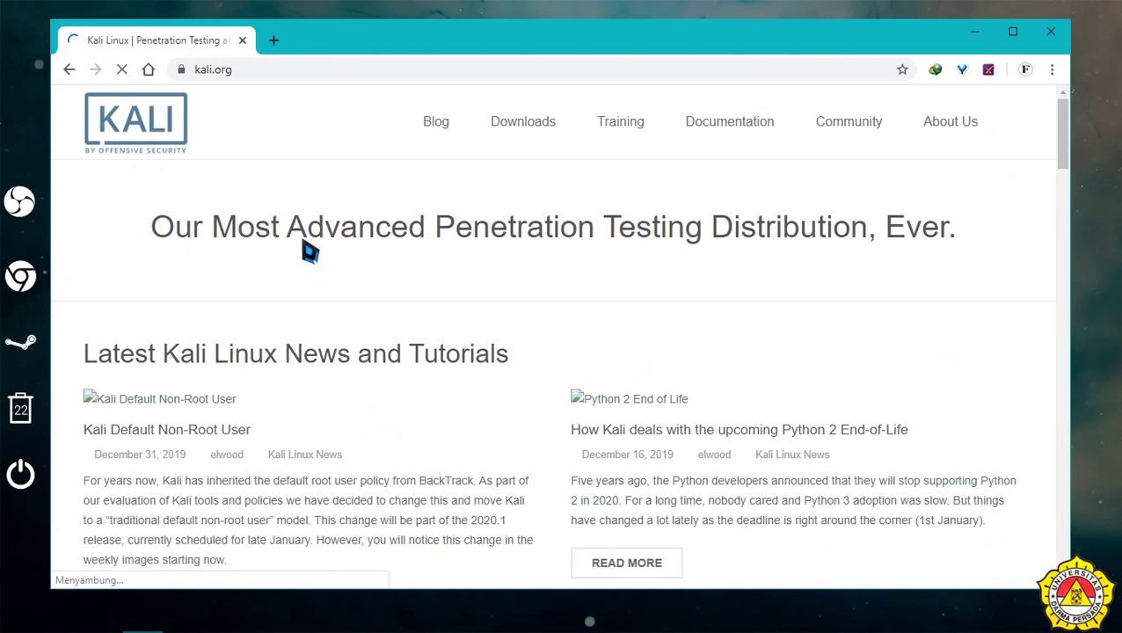
pyautogui.moveTo(513, 138)
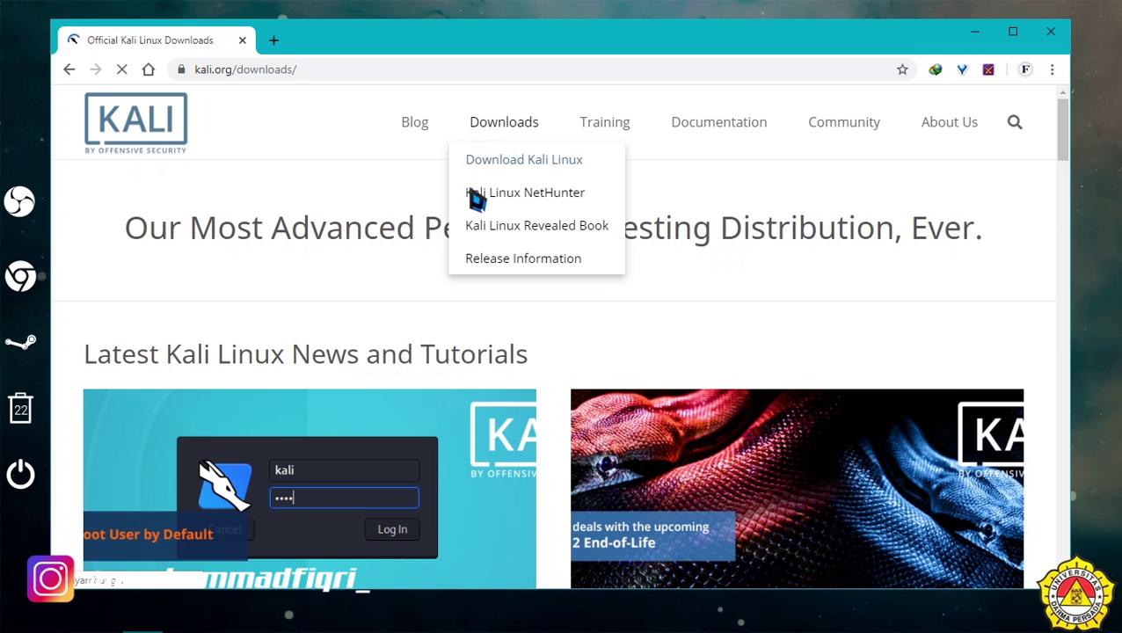
pyautogui.scroll(-3, 249, 406)
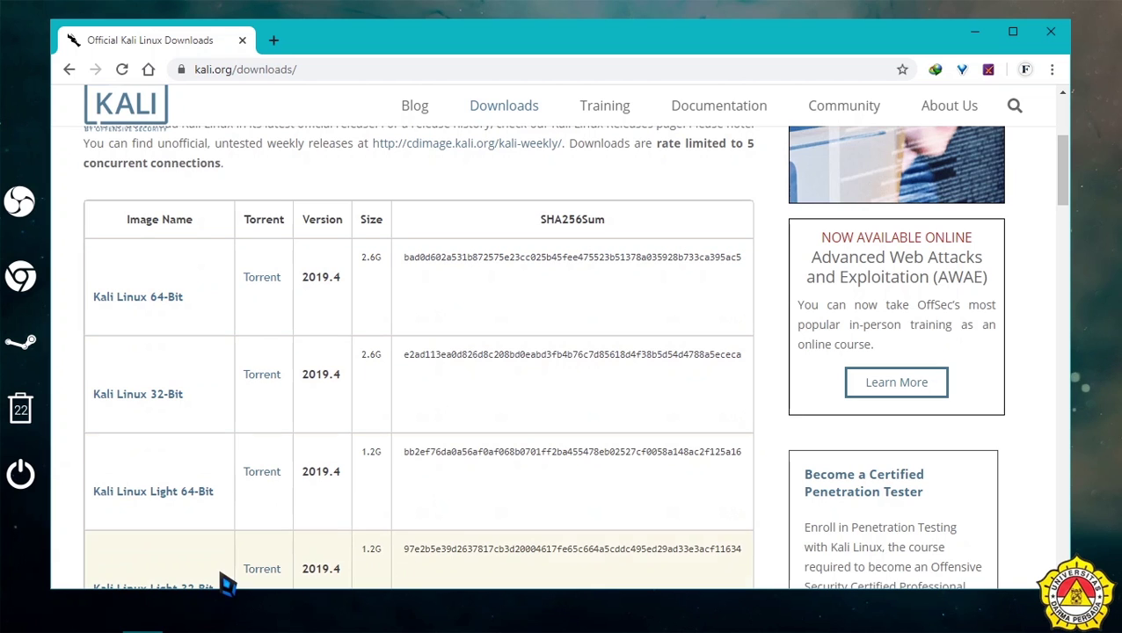
# View the kali-linux-2019.1a-amd64.iso file in the Operating System folder, and minimise the folder and browser windows.
pyautogui.click(182, 615)
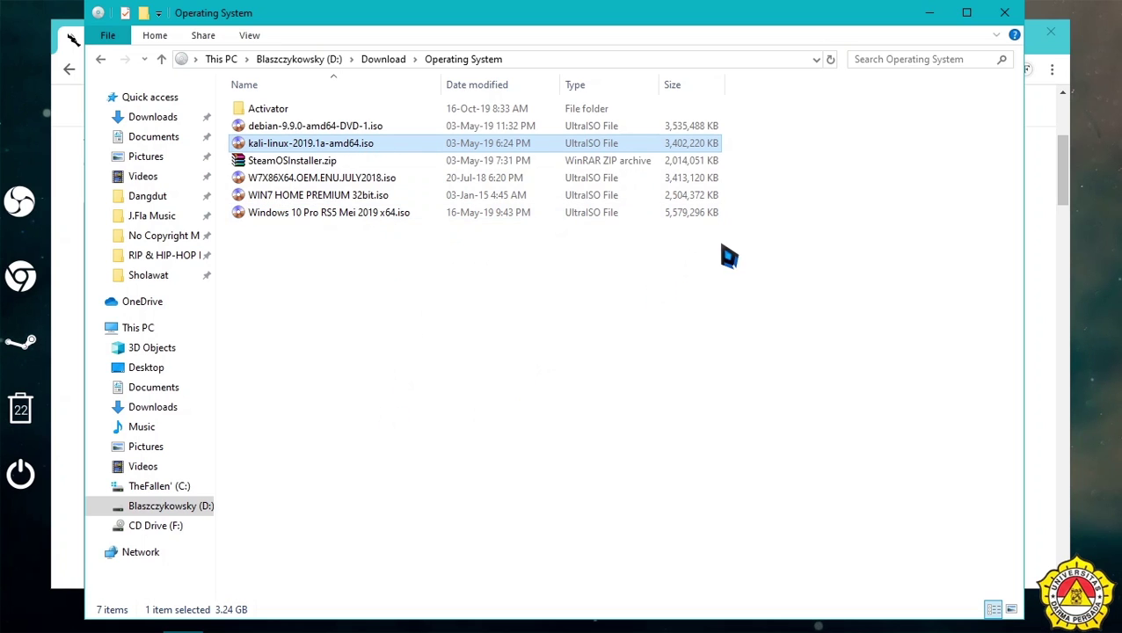
pyautogui.click(930, 14)
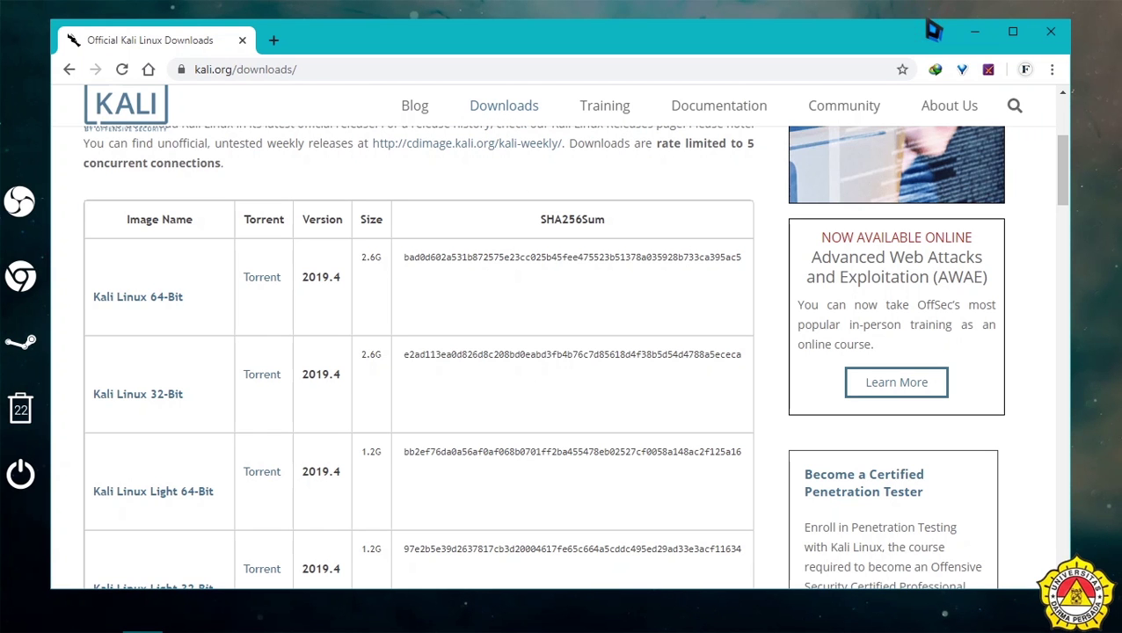
pyautogui.click(978, 34)
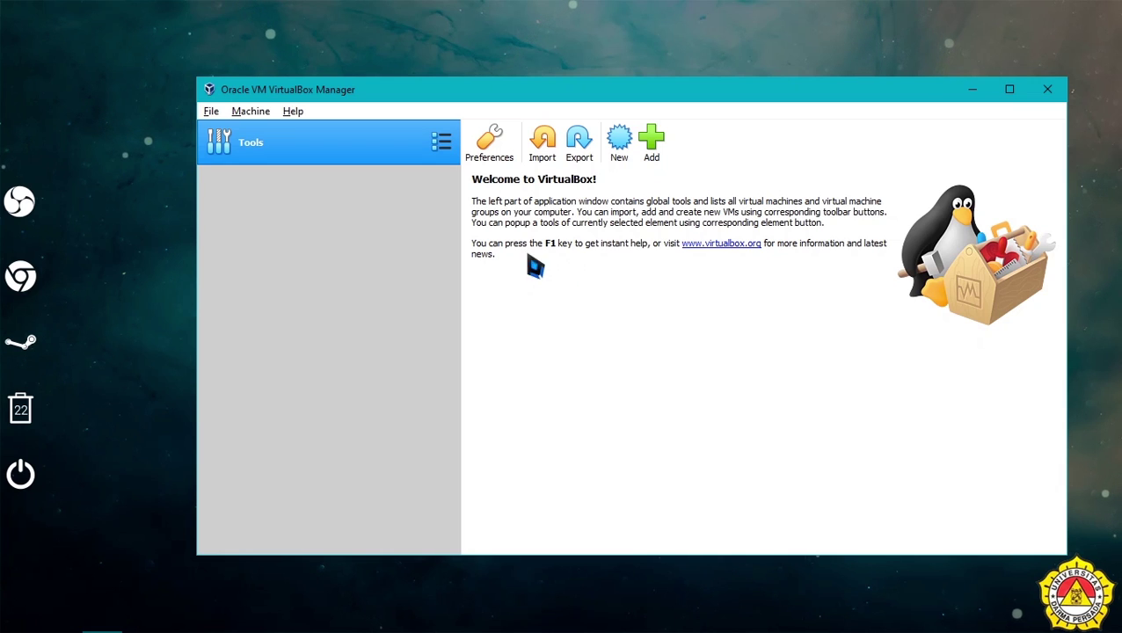
# Start a new virtual machine named kali with type Linux and version Debian (64-bit).
pyautogui.click(623, 154)
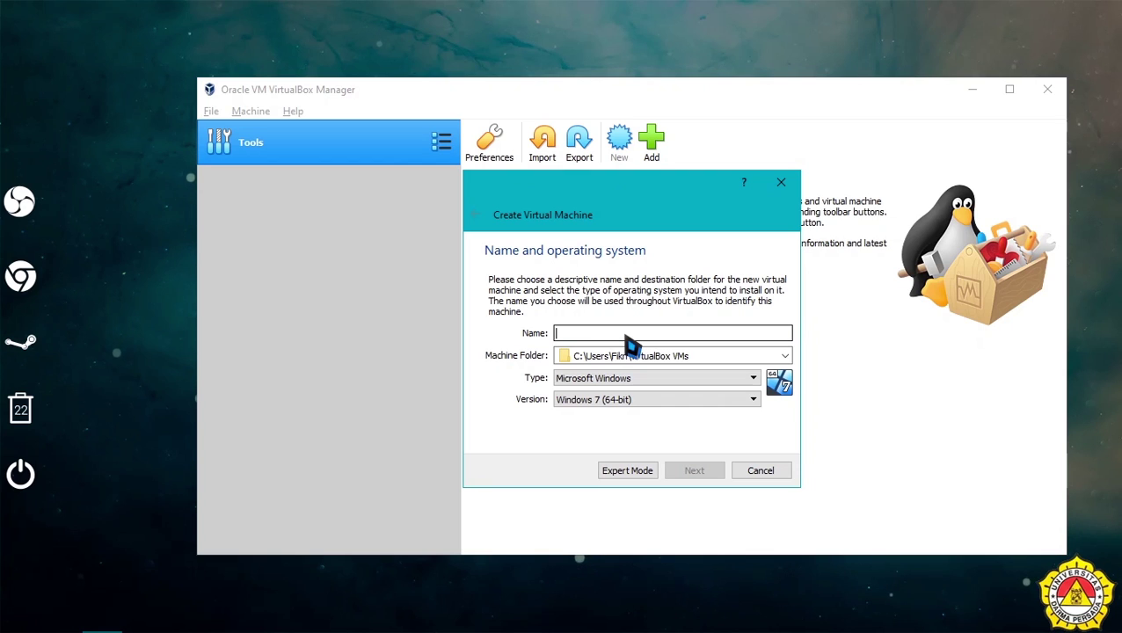
pyautogui.write('kali')
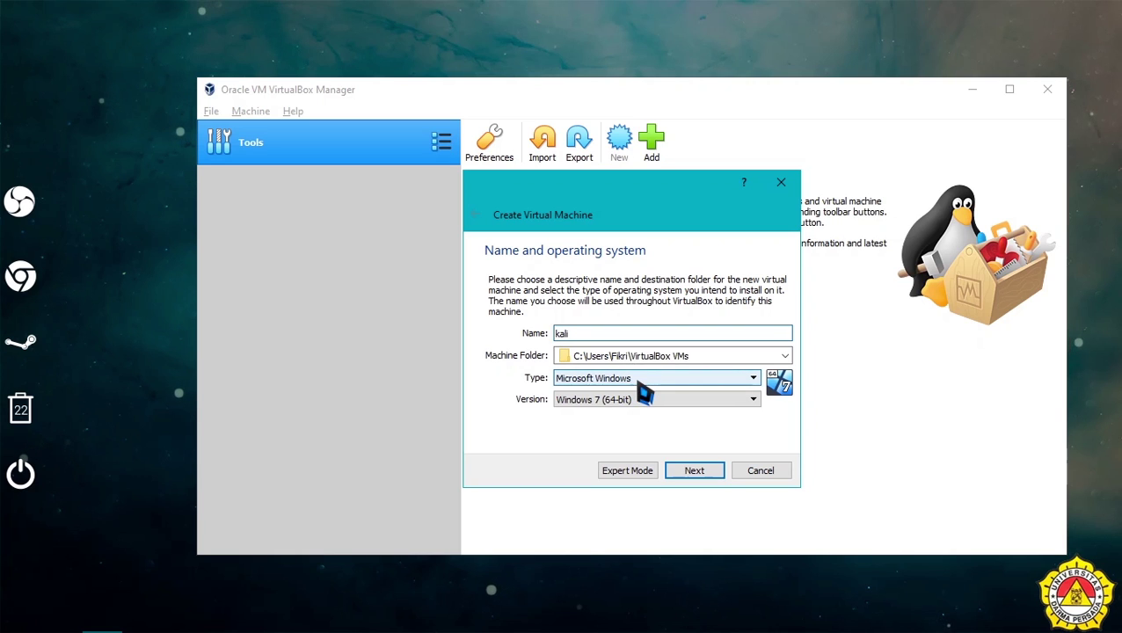
pyautogui.click(632, 378)
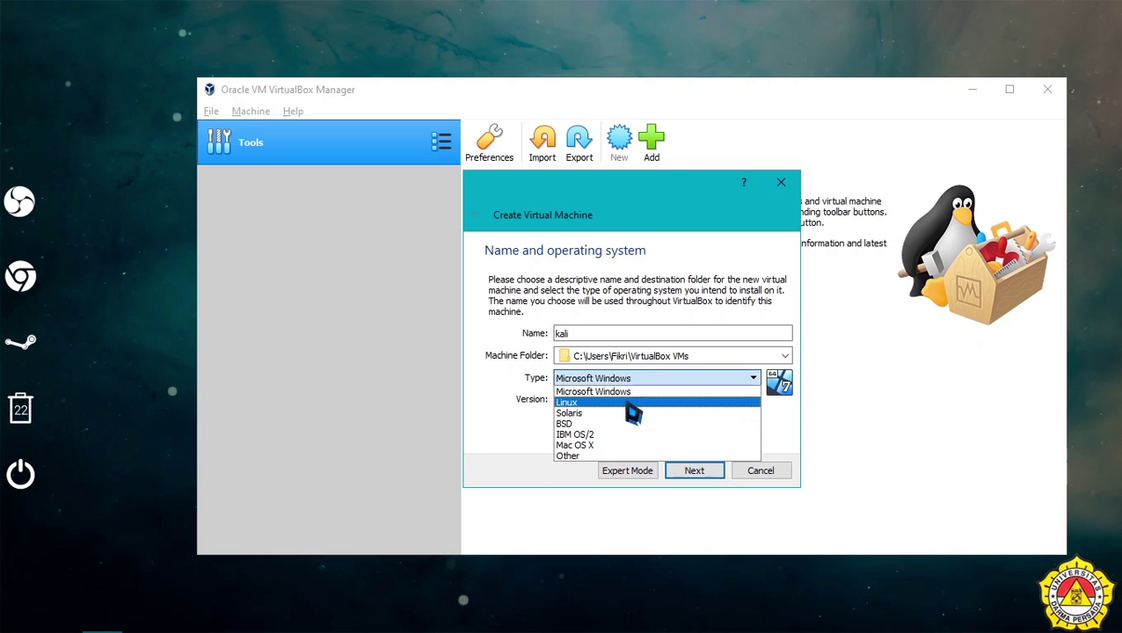
pyautogui.click(633, 402)
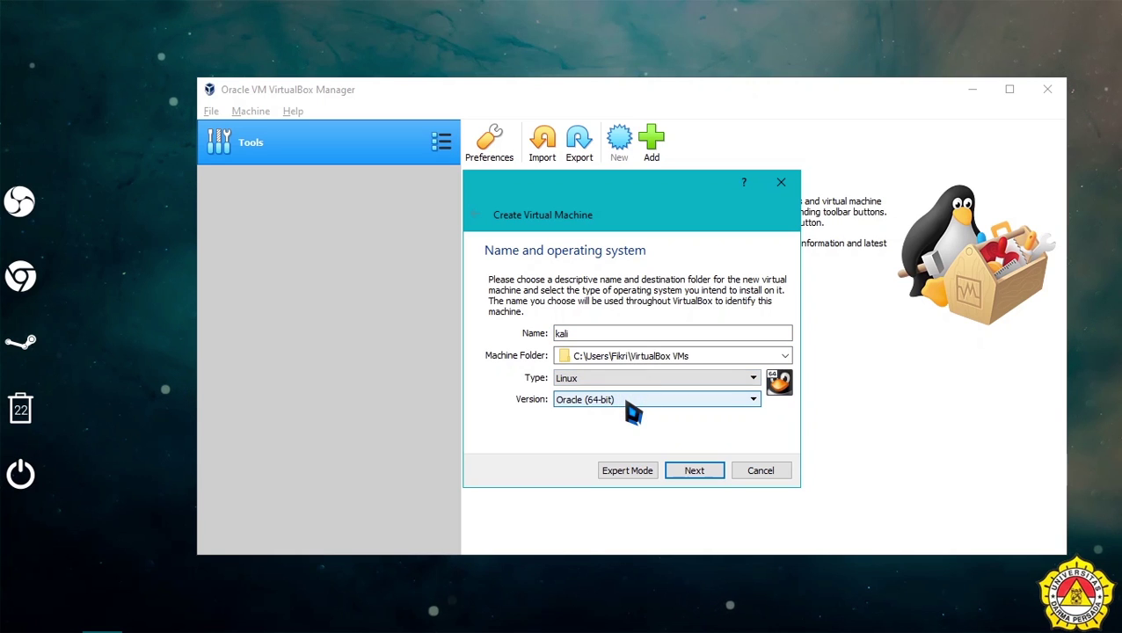
pyautogui.click(630, 402)
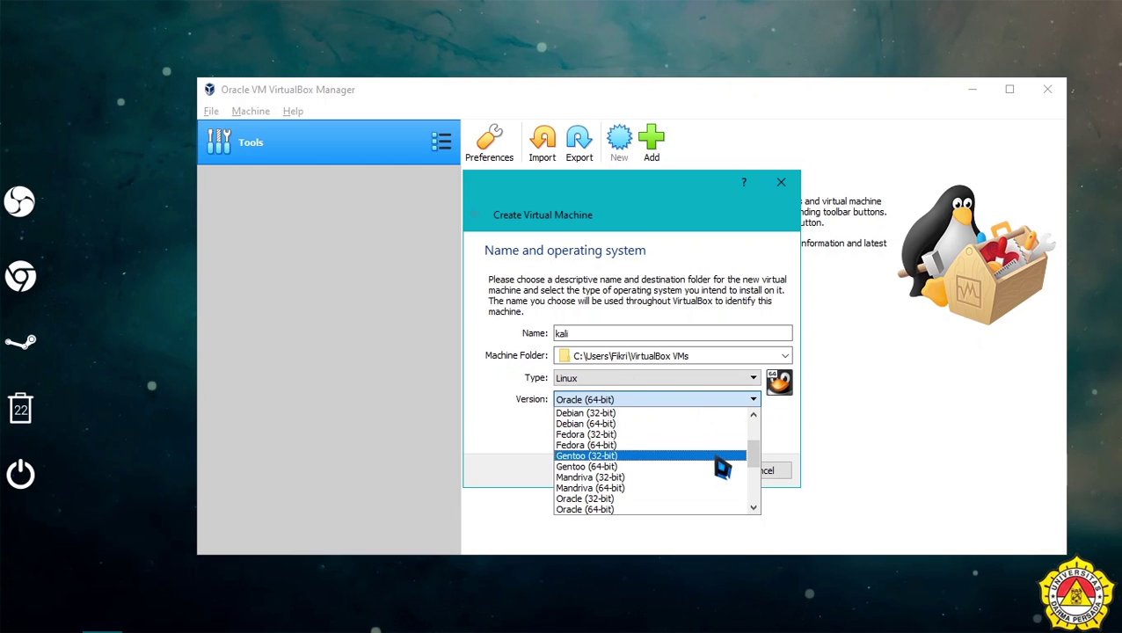
pyautogui.moveTo(752, 456)
pyautogui.mouseDown()
pyautogui.moveTo(750, 422)
pyautogui.moveTo(761, 515)
pyautogui.moveTo(747, 444)
pyautogui.moveTo(747, 456)
pyautogui.mouseUp()
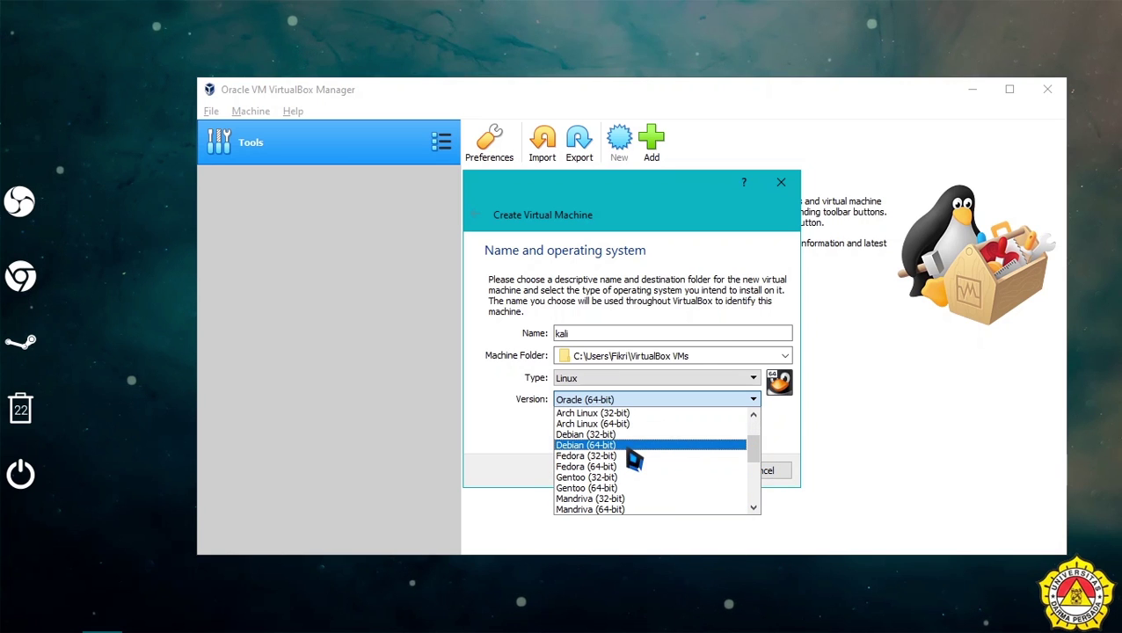
pyautogui.click(627, 446)
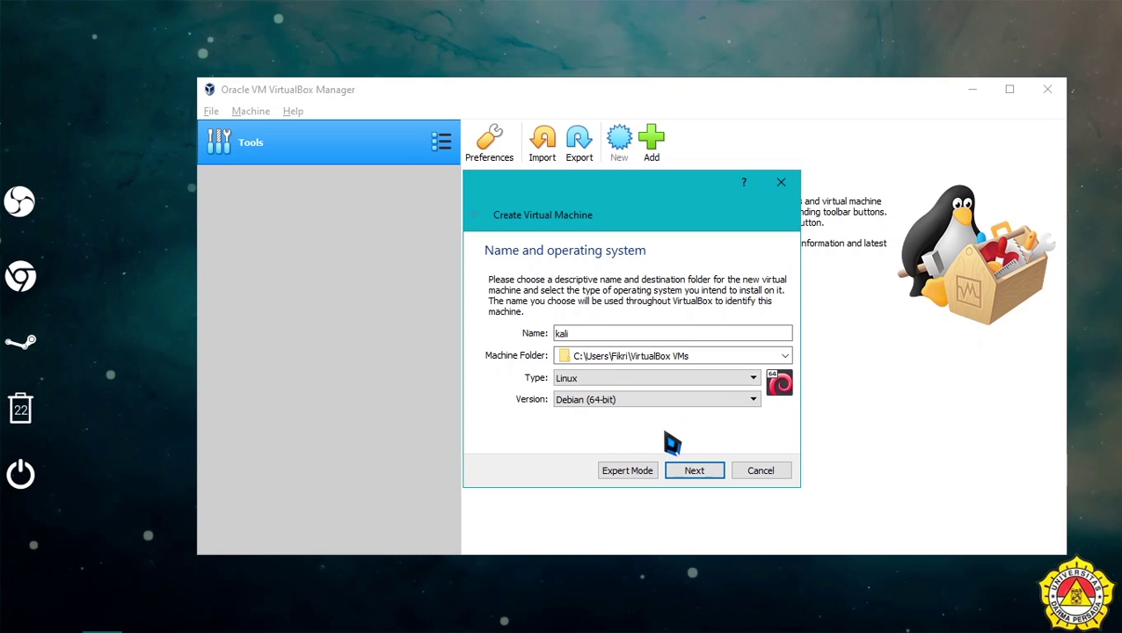
pyautogui.click(707, 473)
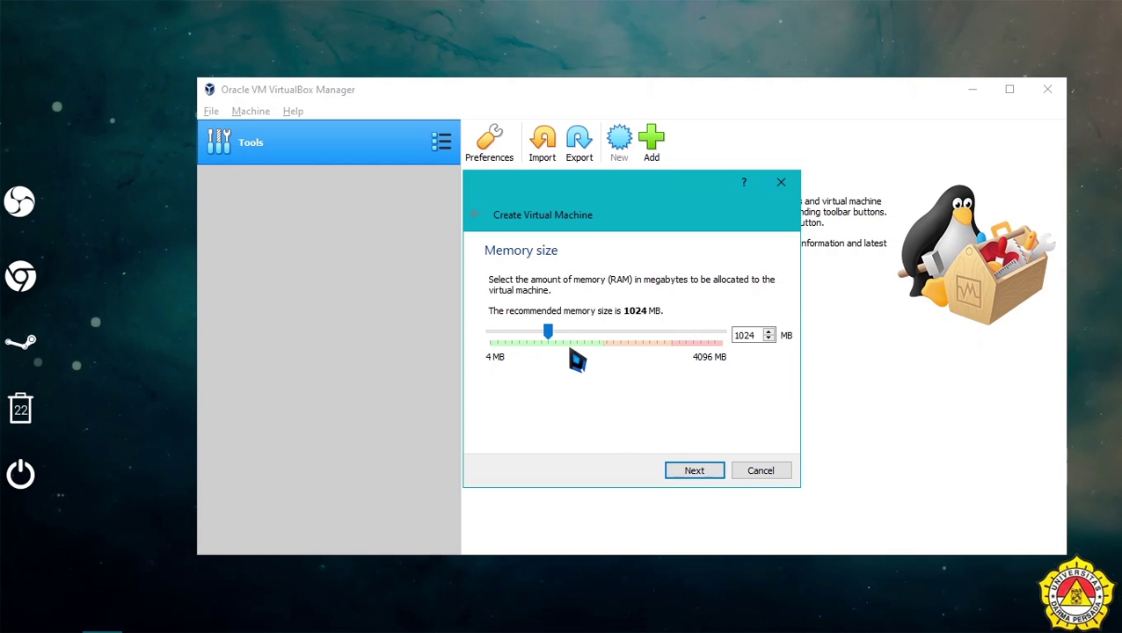
# Allocate 2048 MB of memory to the virtual machine and choose to create a virtual hard disk now.
pyautogui.moveTo(550, 333); pyautogui.dragTo(607, 346)
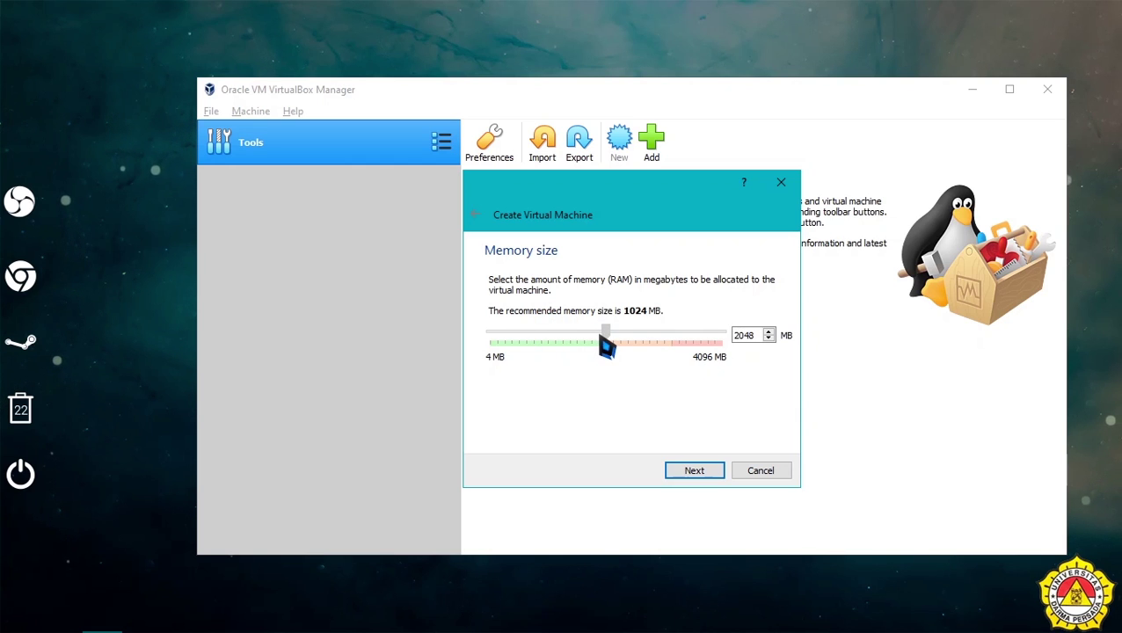
pyautogui.click(695, 470)
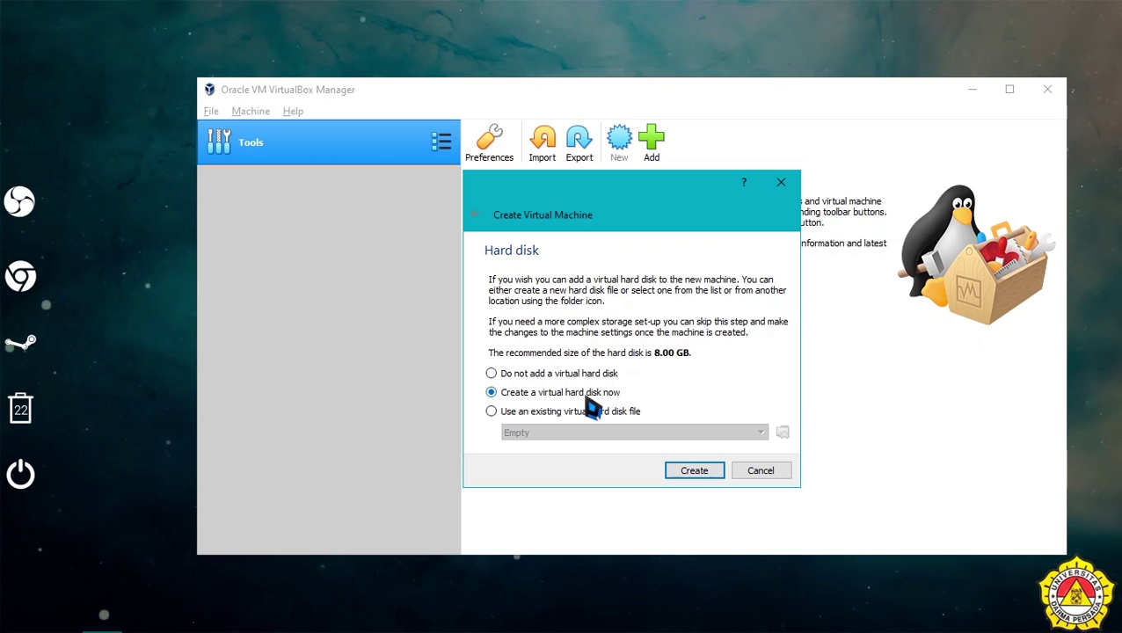
pyautogui.click(695, 472)
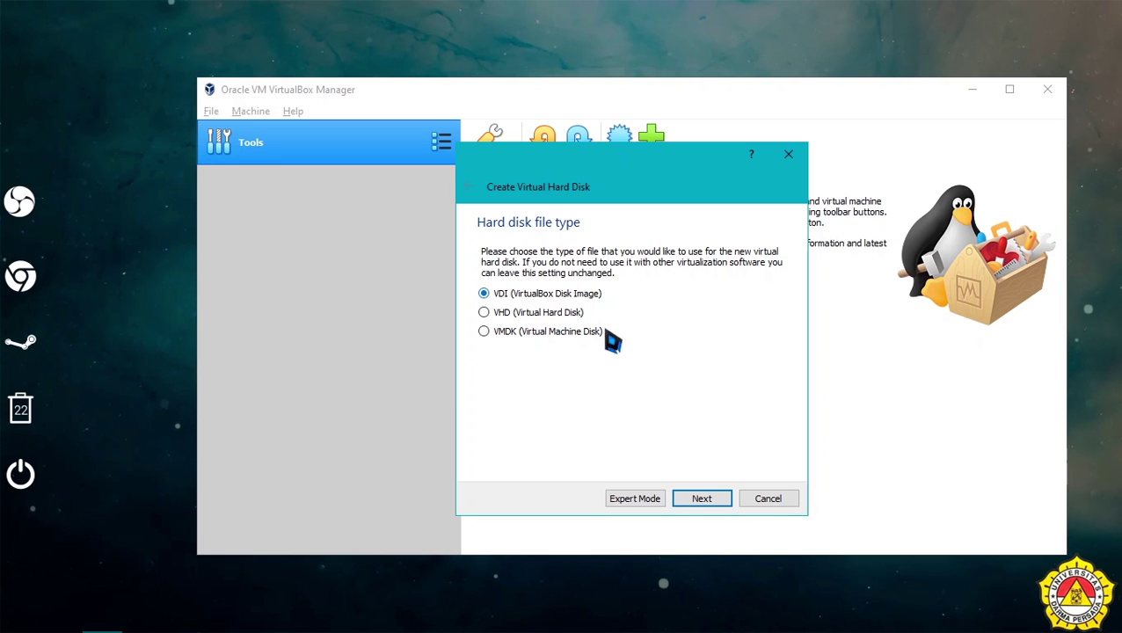
# Create the virtual hard disk as a dynamically allocated VDI with a size of 15.34 GB.
pyautogui.click(705, 495)
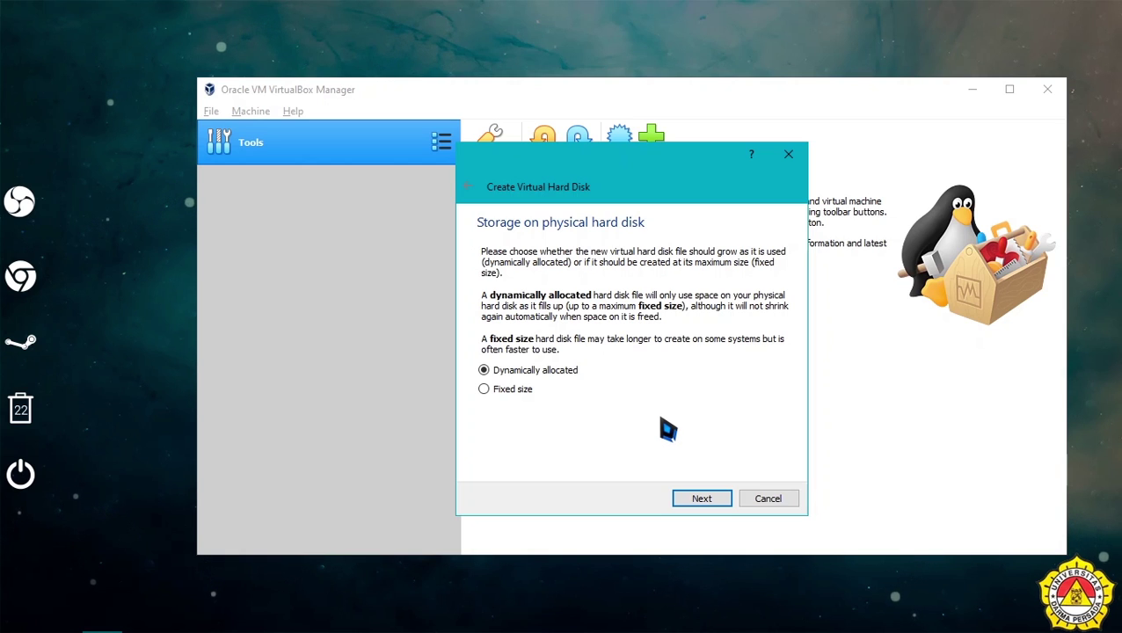
pyautogui.click(703, 498)
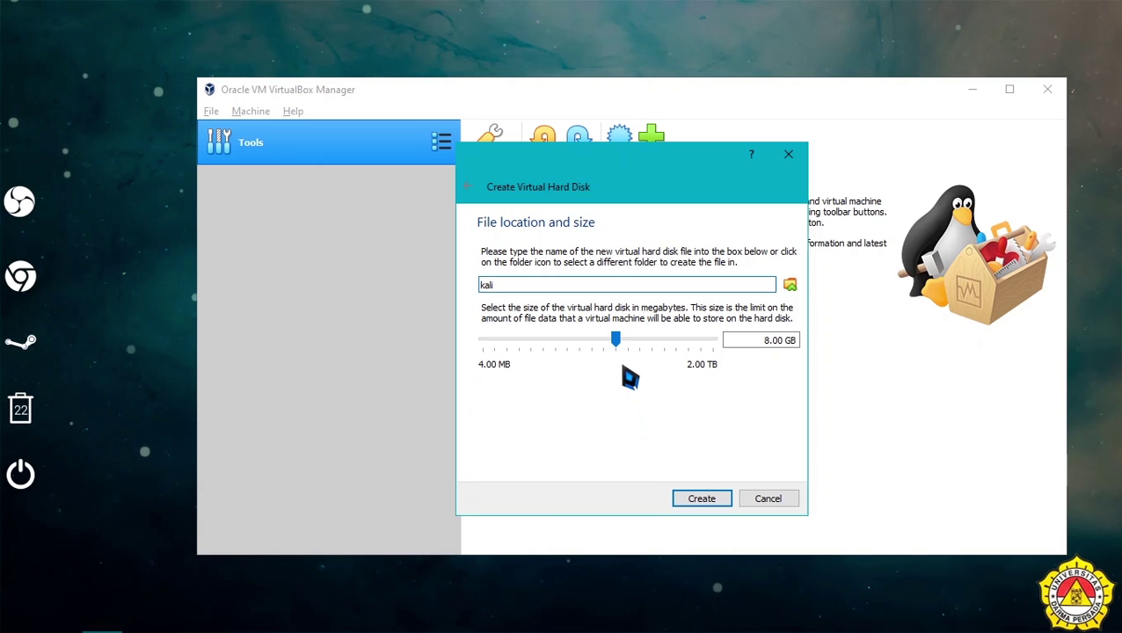
pyautogui.moveTo(617, 342); pyautogui.dragTo(628, 342)
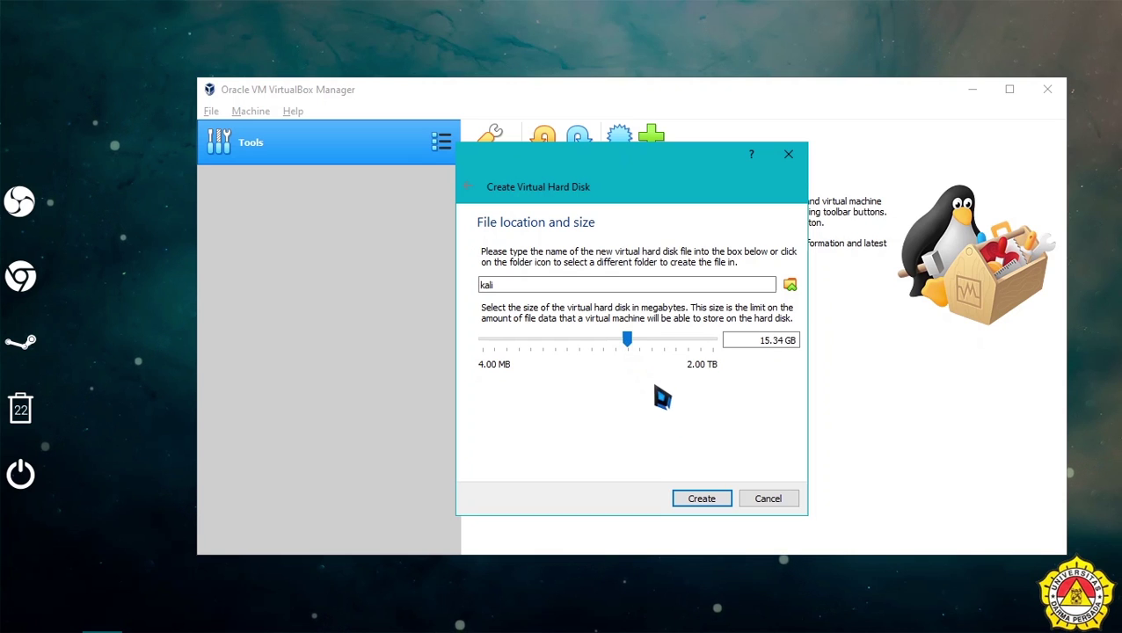
pyautogui.click(702, 498)
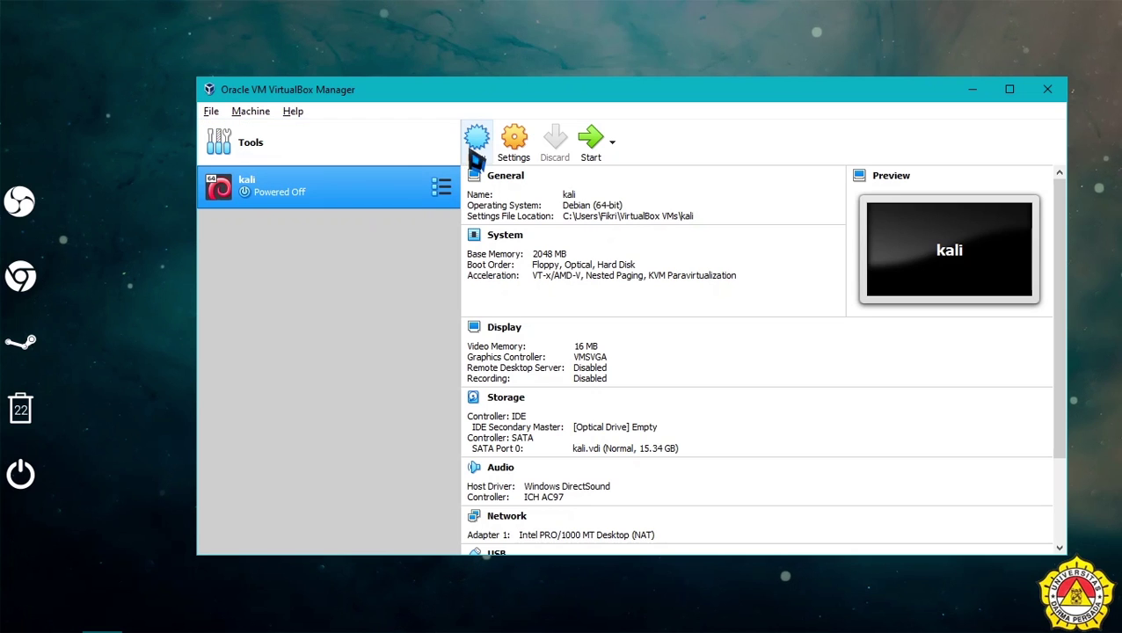
# Set the kali machine's processor count to 2 in its system settings.
pyautogui.click(519, 154)
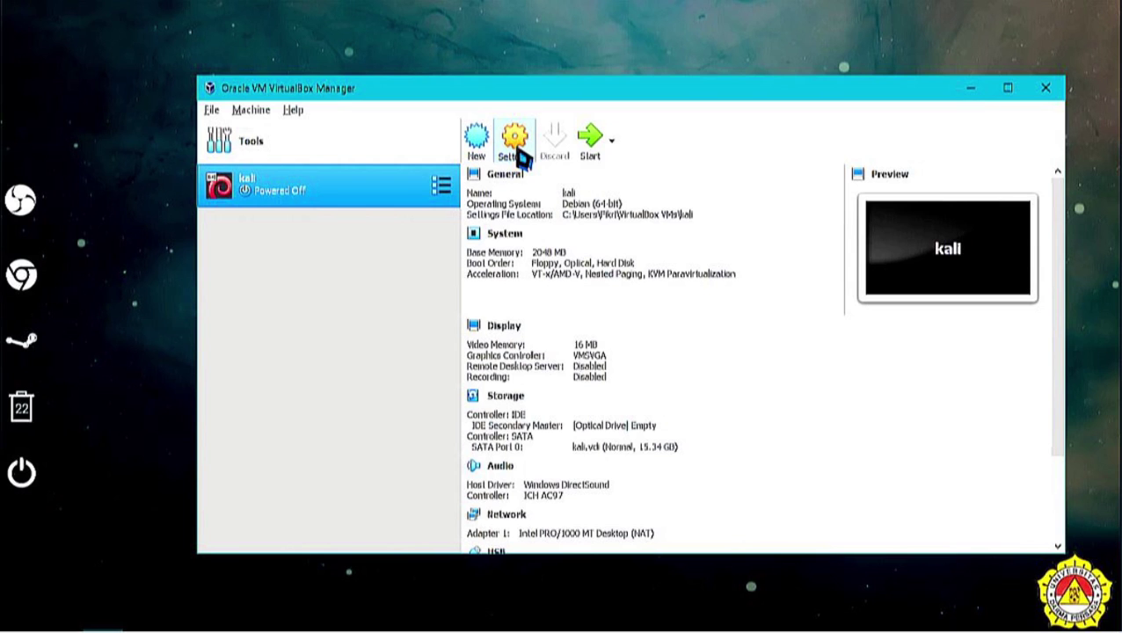
pyautogui.click(518, 151)
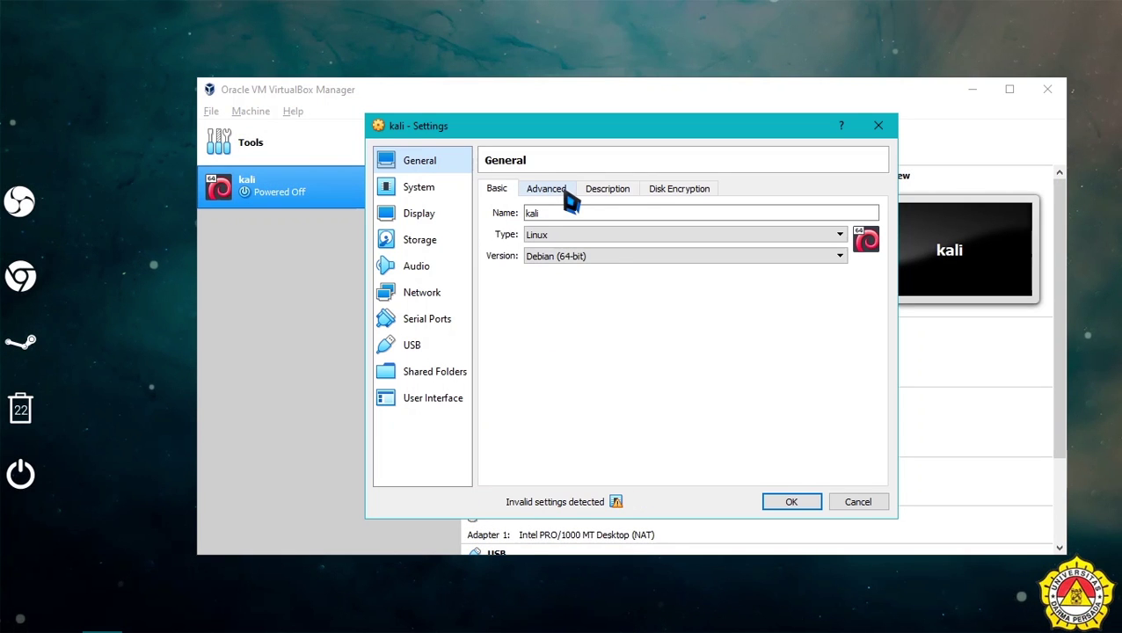
pyautogui.click(590, 214)
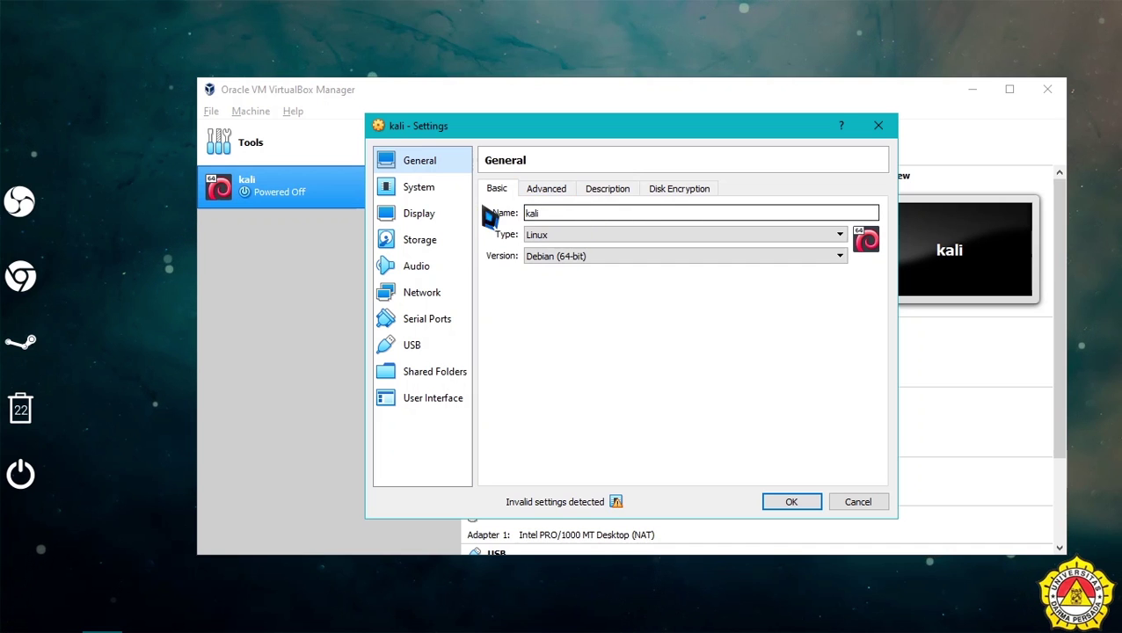
pyautogui.click(439, 195)
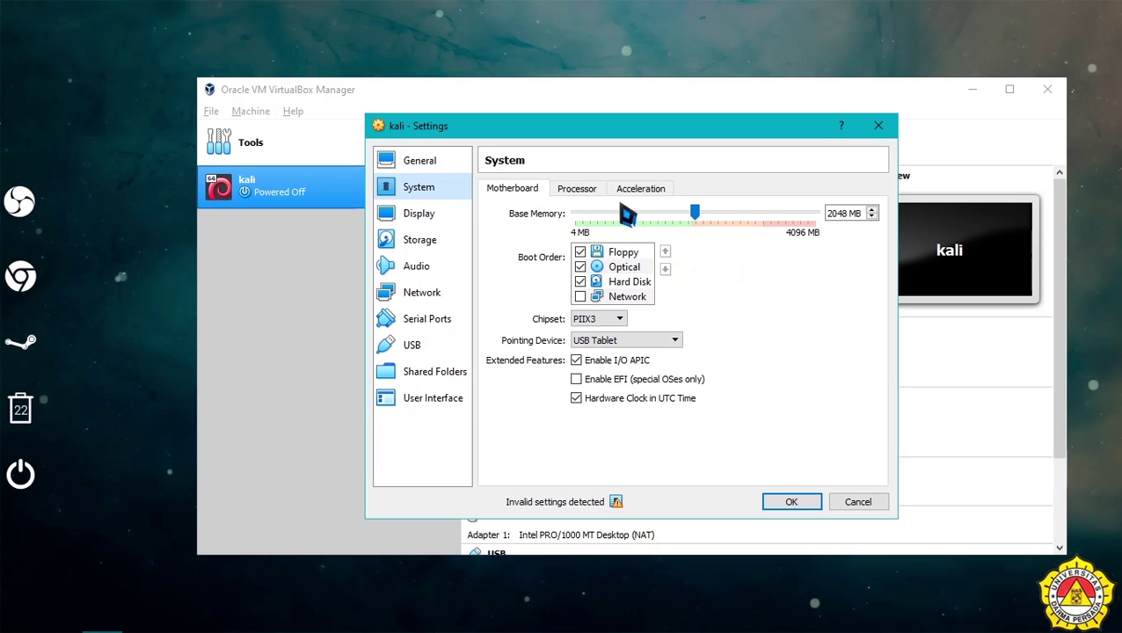
pyautogui.click(579, 189)
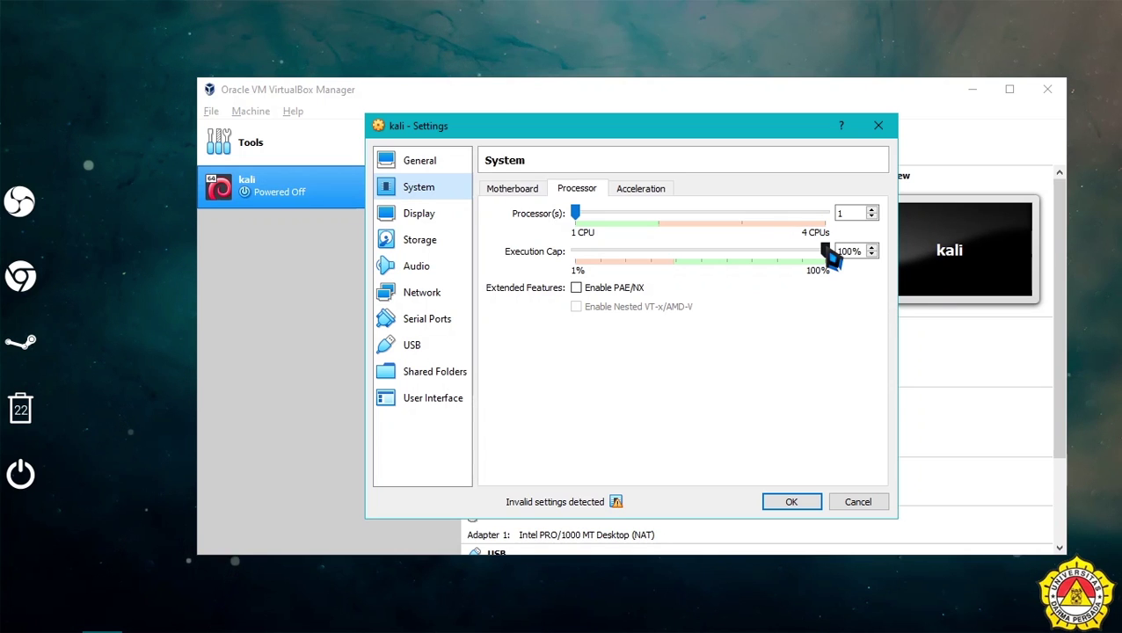
pyautogui.click(871, 210)
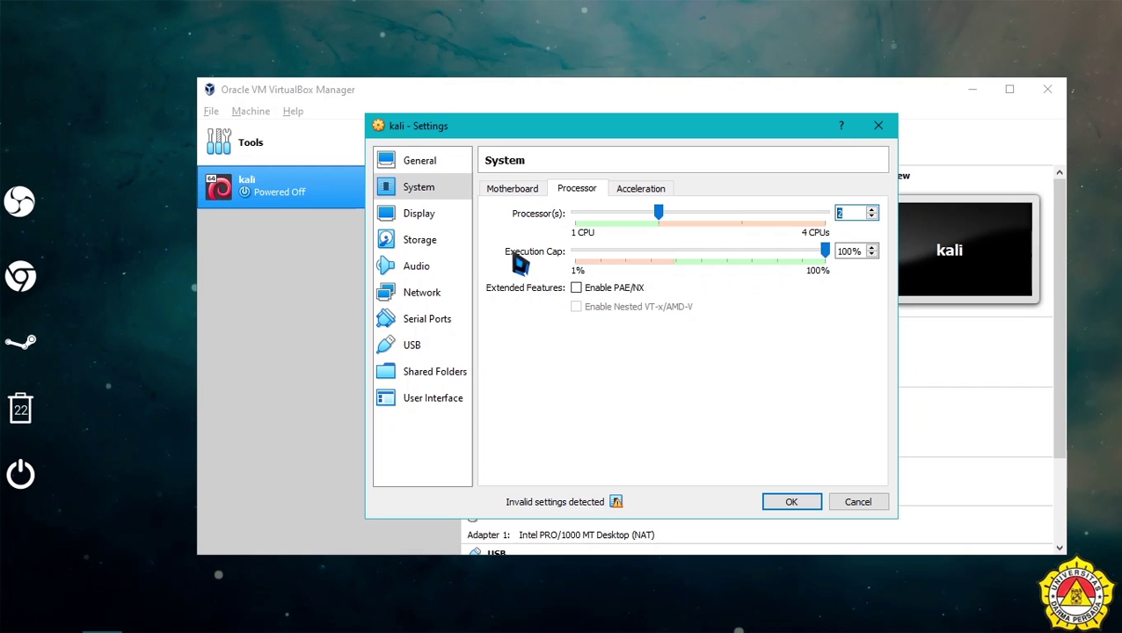
# Open the virtual optical disk file chooser for the empty drive on the kali machine's IDE controller.
pyautogui.click(448, 243)
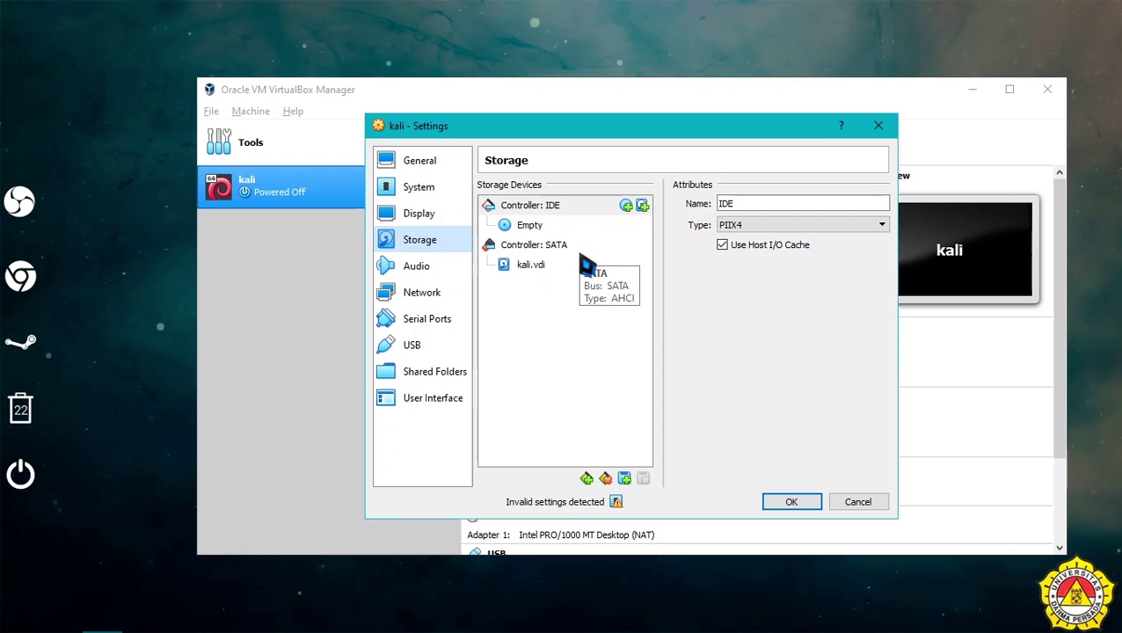
pyautogui.click(529, 205)
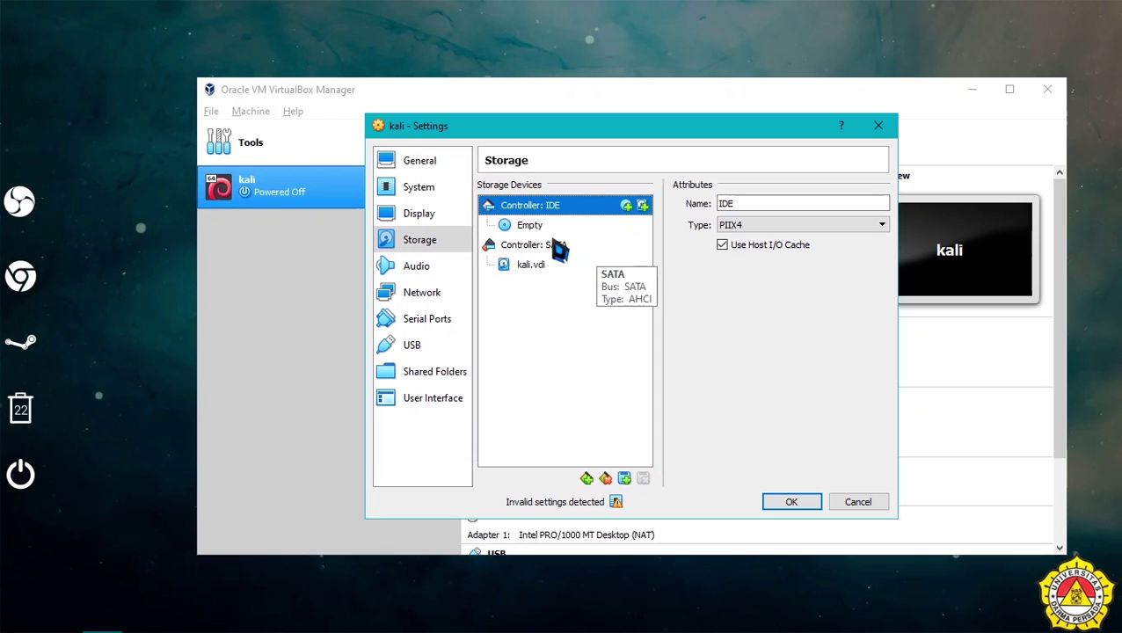
pyautogui.click(532, 226)
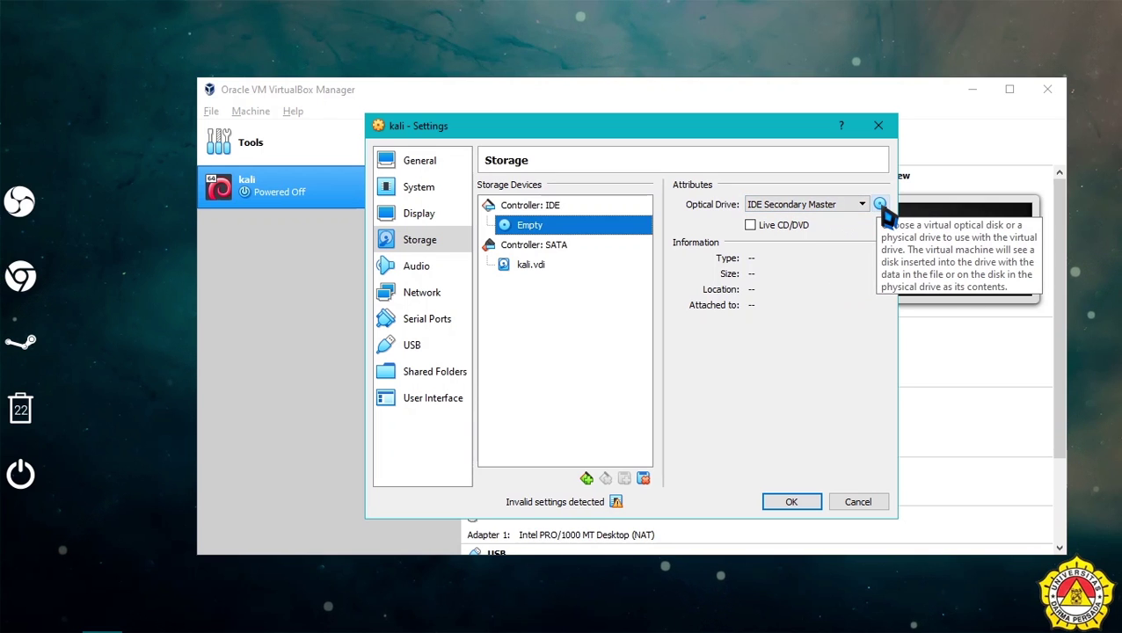
pyautogui.click(880, 205)
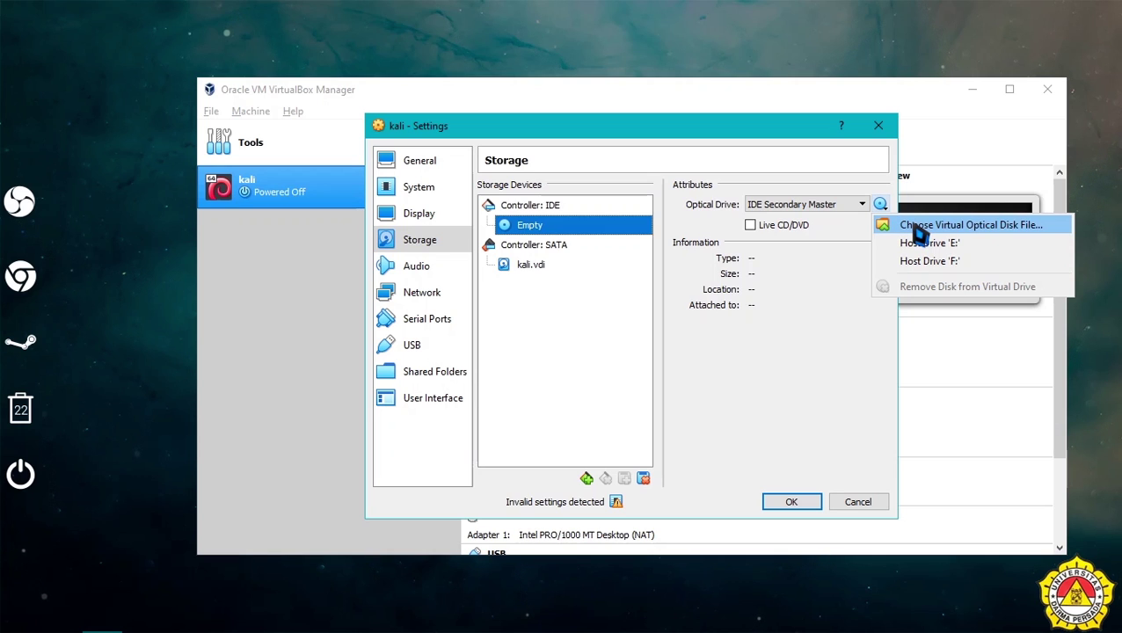
pyautogui.click(916, 226)
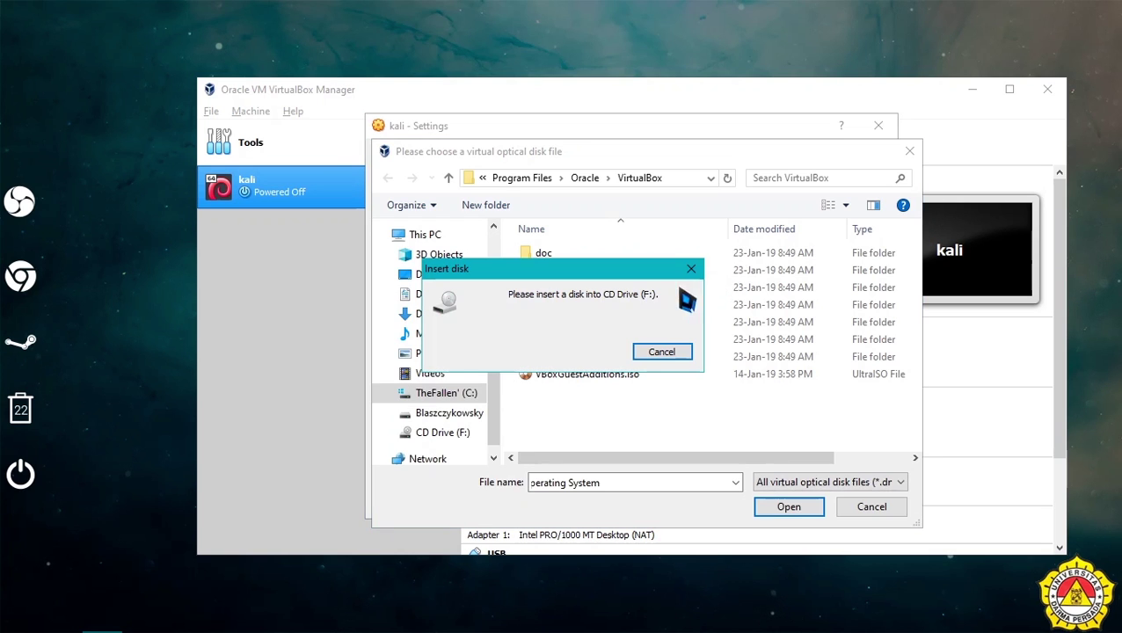
pyautogui.click(665, 353)
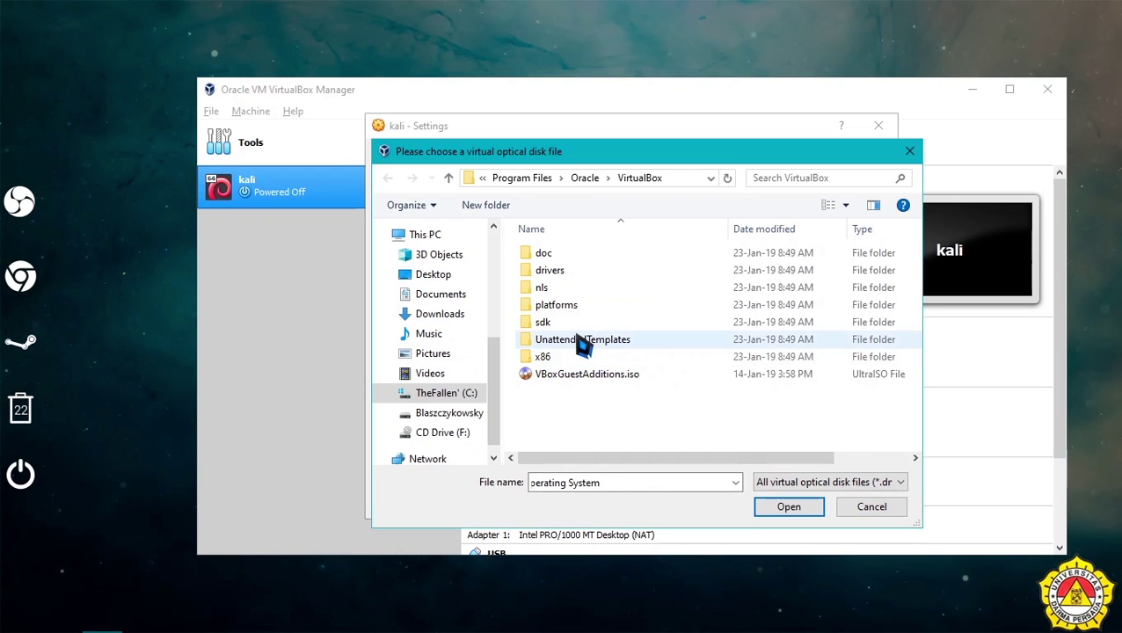
# Attach kali-linux-2019.1a-amd64.iso from the D: drive's Download\Operating System folder to the optical drive and save the machine settings.
pyautogui.click(455, 412)
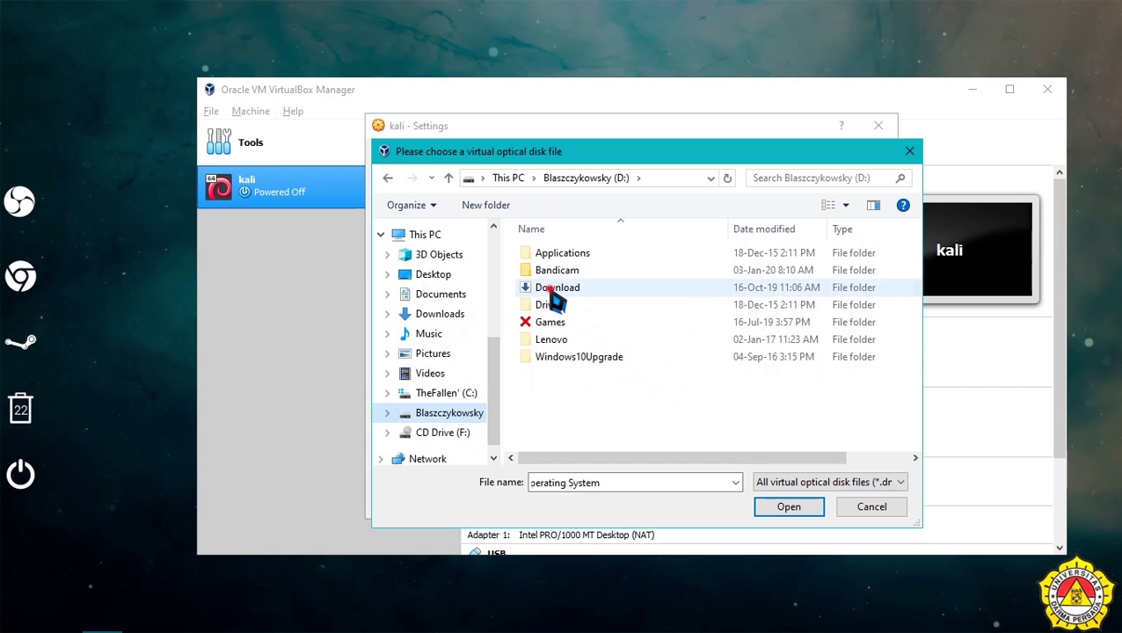
pyautogui.doubleClick(550, 290)
pyautogui.doubleClick(547, 255)
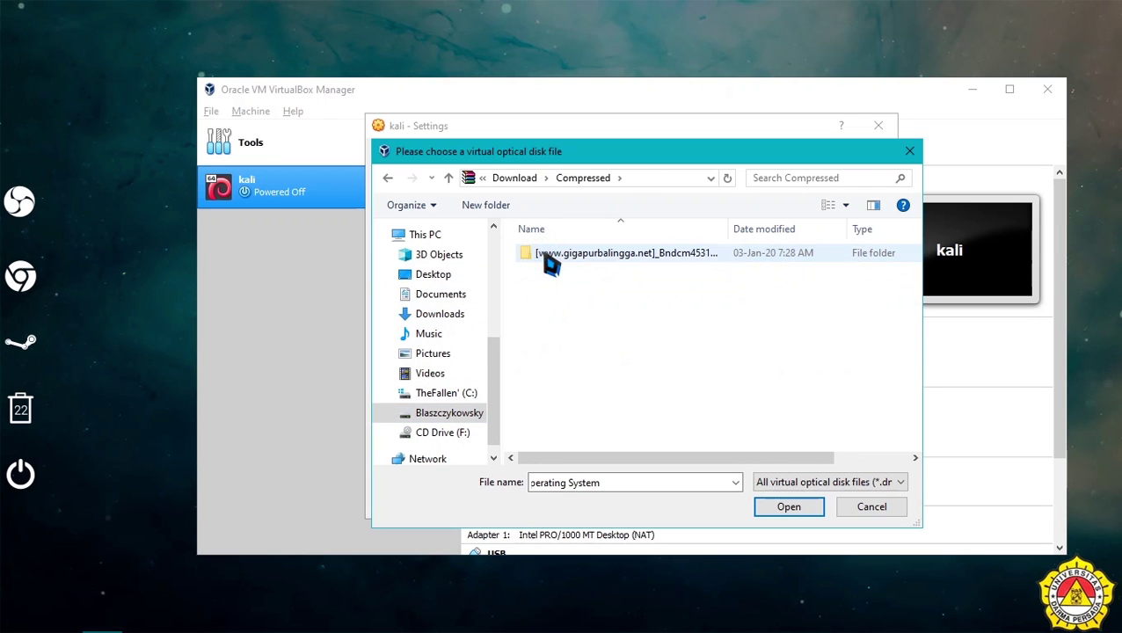
pyautogui.click(388, 178)
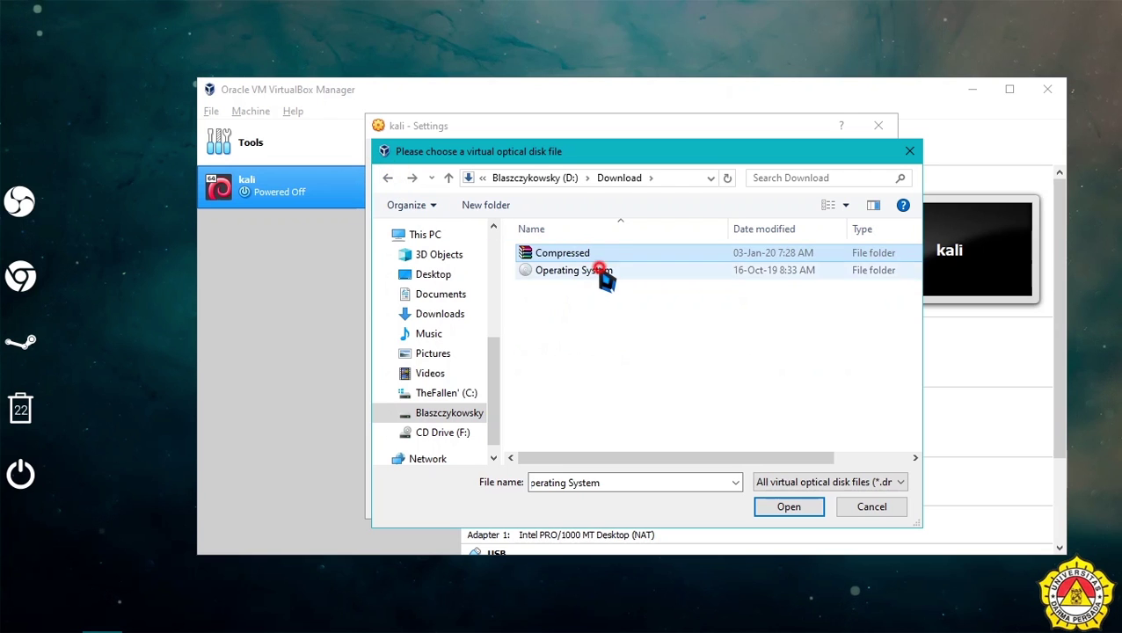
pyautogui.doubleClick(601, 273)
pyautogui.click(619, 287)
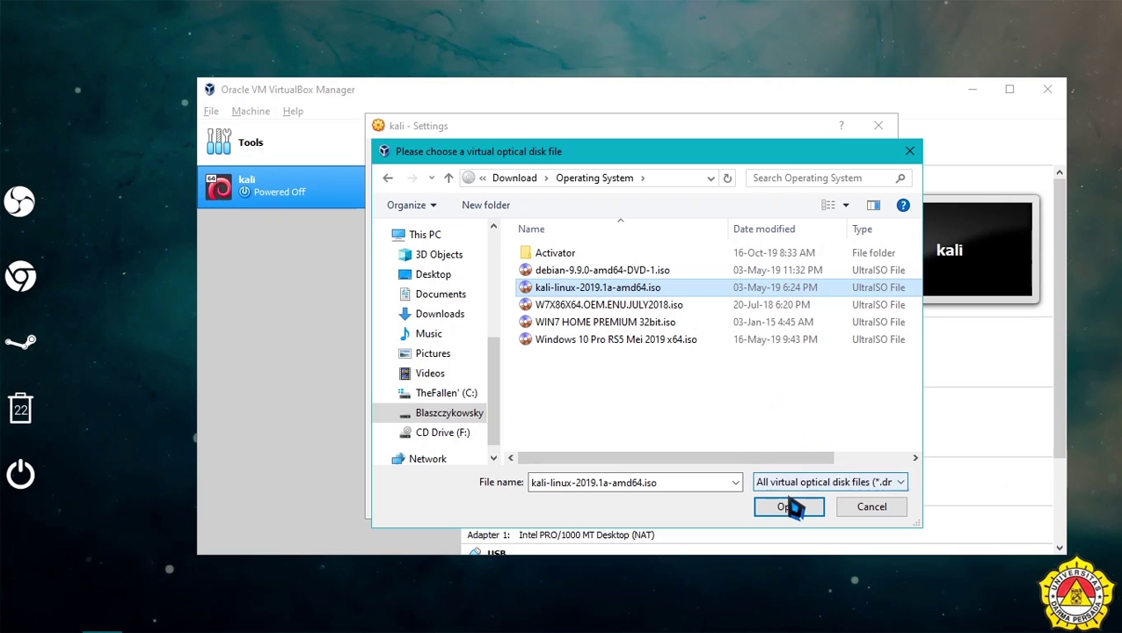
pyautogui.click(790, 507)
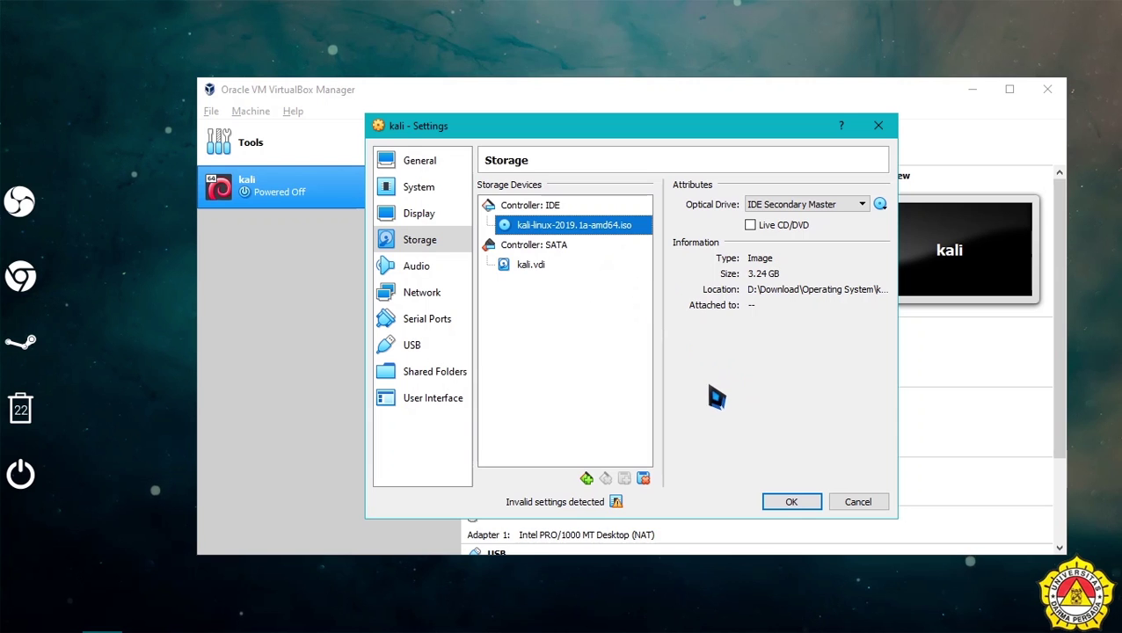
pyautogui.click(789, 503)
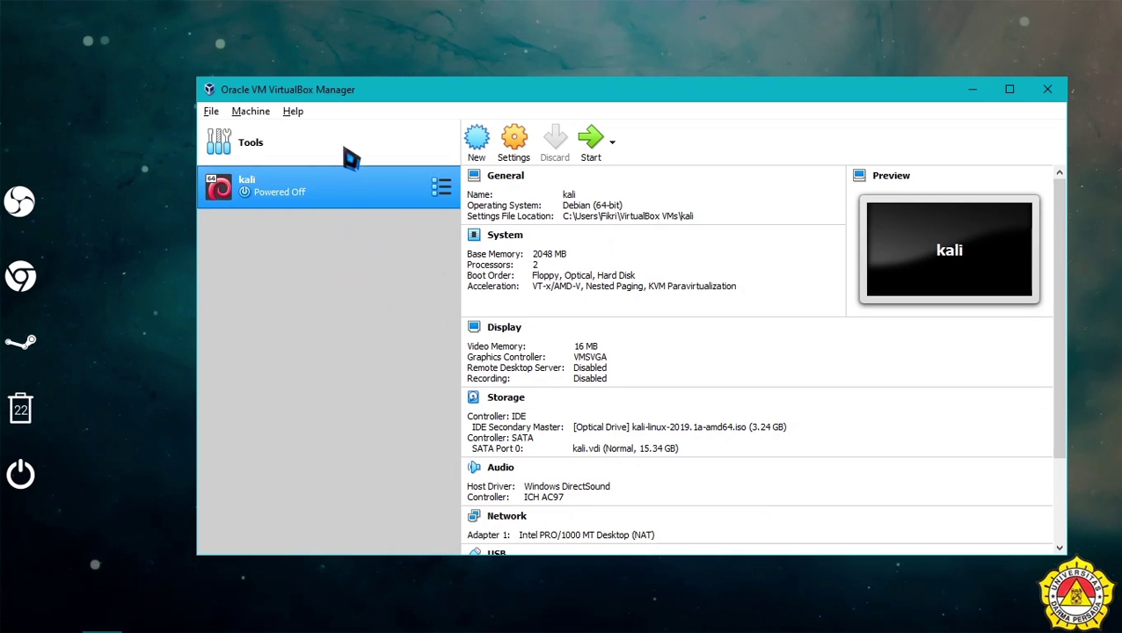
# Start the kali virtual machine and boot it into the Graphical install option.
pyautogui.click(603, 148)
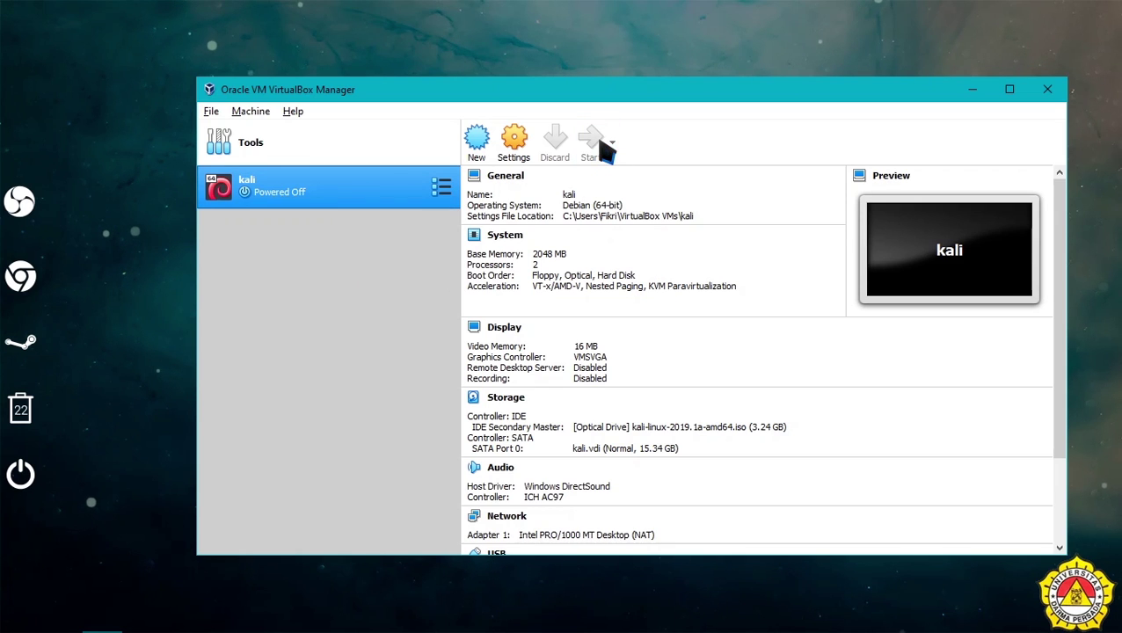
pyautogui.moveTo(266, 552)
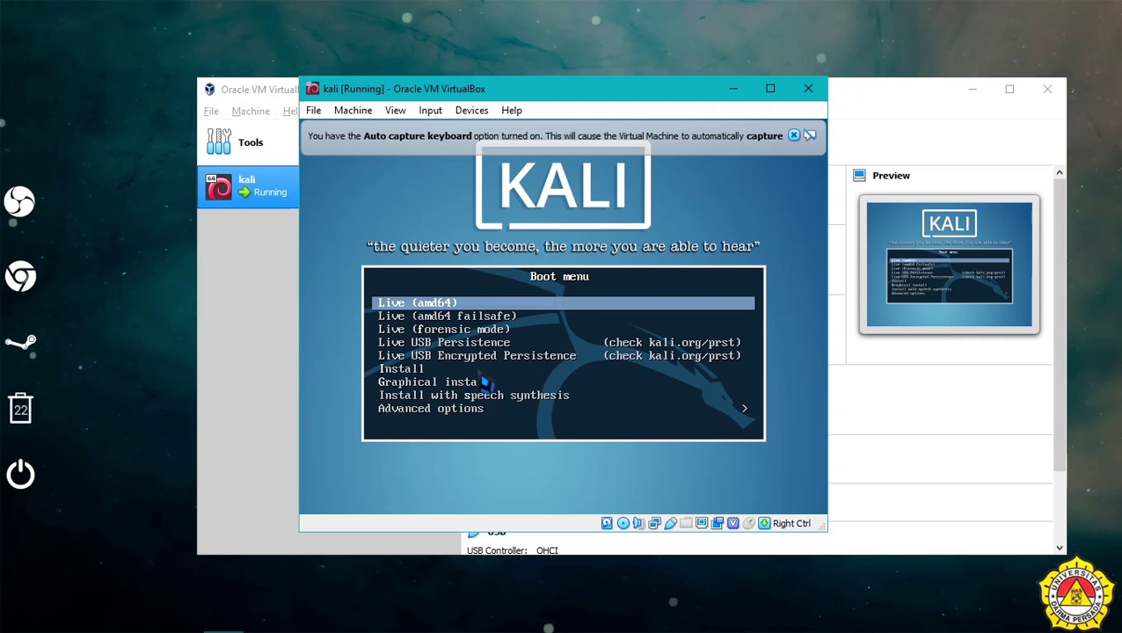
pyautogui.press('Down')
pyautogui.press('Down')
pyautogui.press('Down')
pyautogui.press('Down')
pyautogui.press('Down')
pyautogui.press('Down')
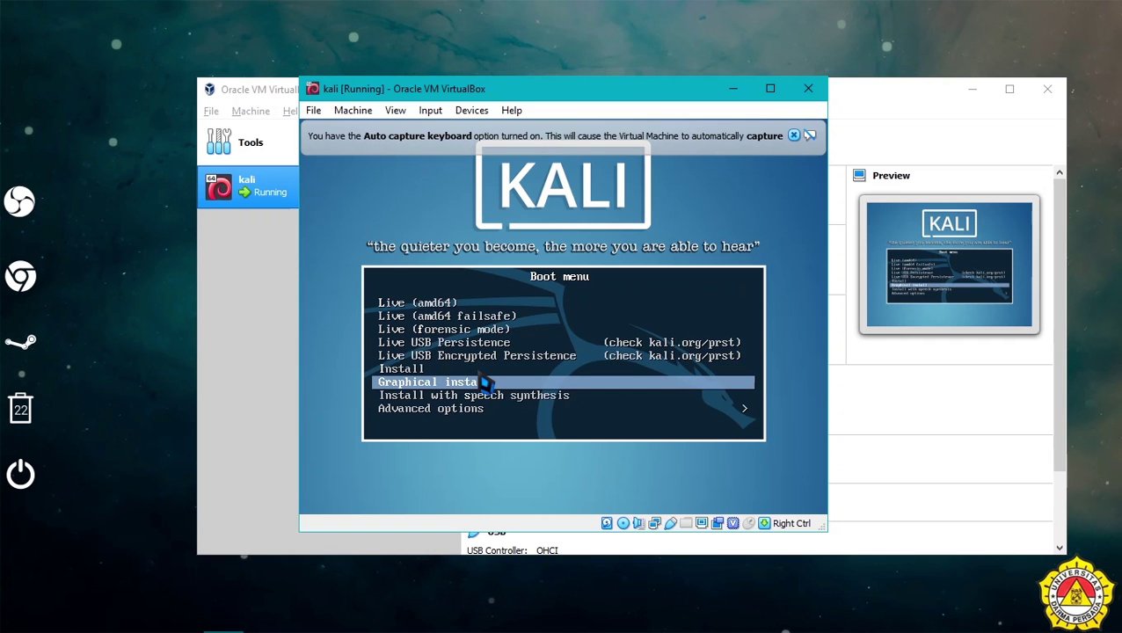
pyautogui.press('Return')
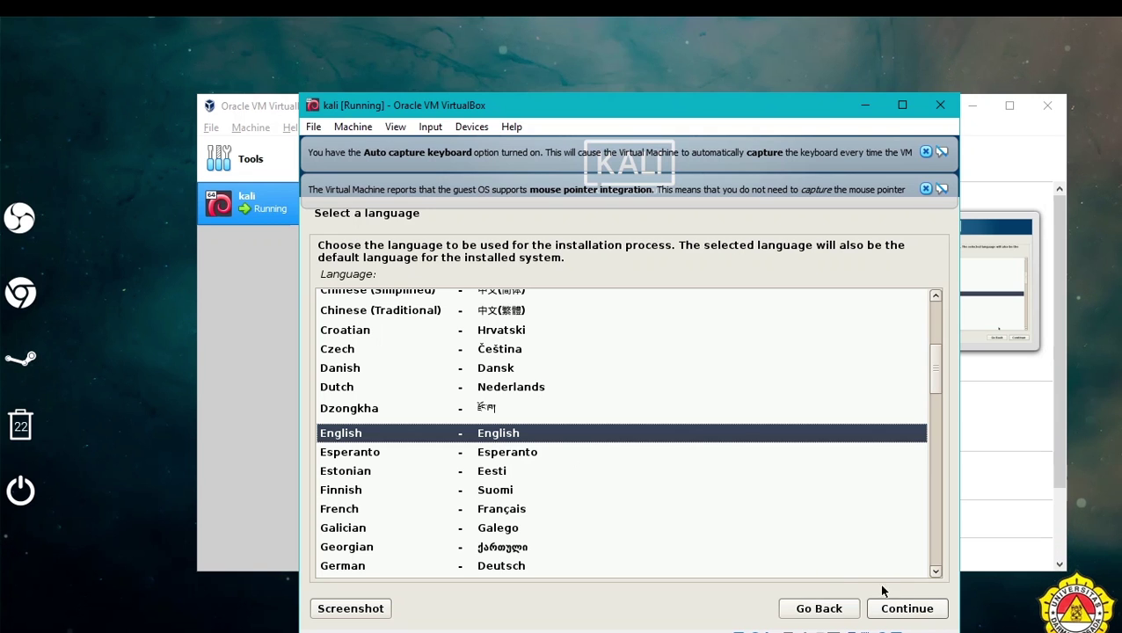
# Accept English as the installation language and set the location to Indonesia under Asia.
pyautogui.click(907, 608)
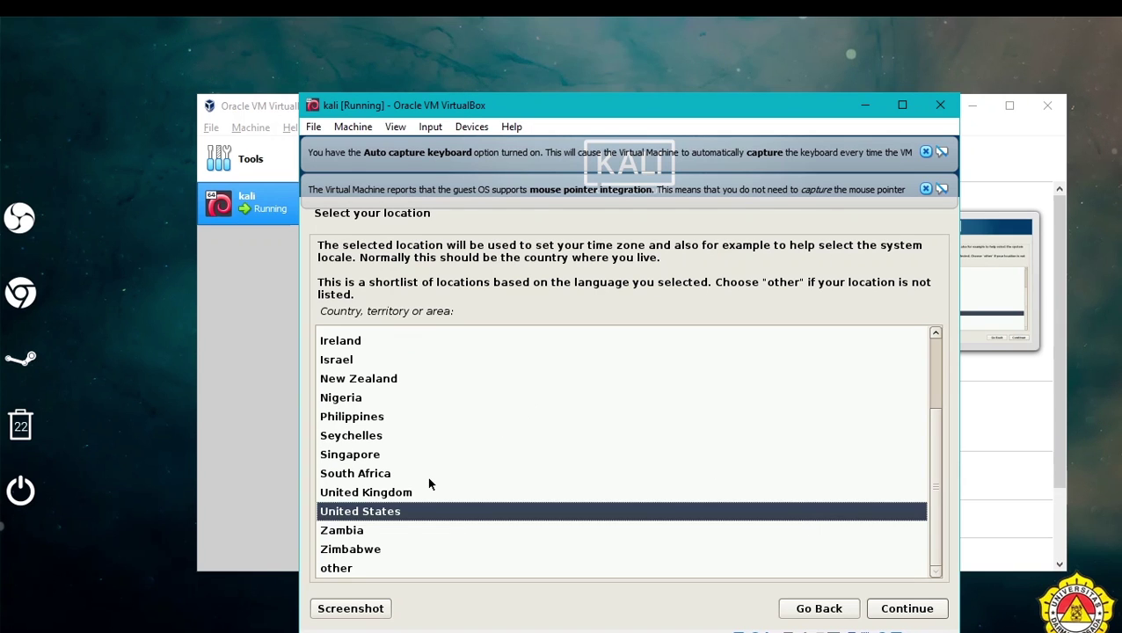
pyautogui.press('Up')
pyautogui.press('Up')
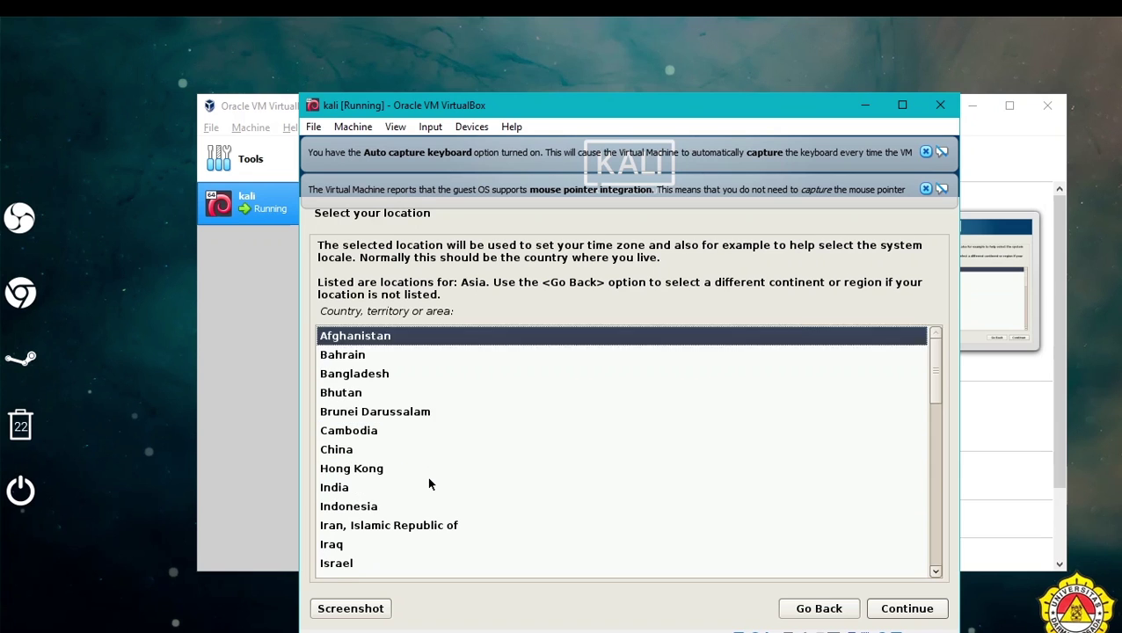
pyautogui.press('Down')
pyautogui.press('Down')
pyautogui.press('Down')
pyautogui.press('Down')
pyautogui.press('Down')
pyautogui.press('Down')
pyautogui.press('Down')
pyautogui.press('Down')
pyautogui.press('Down')
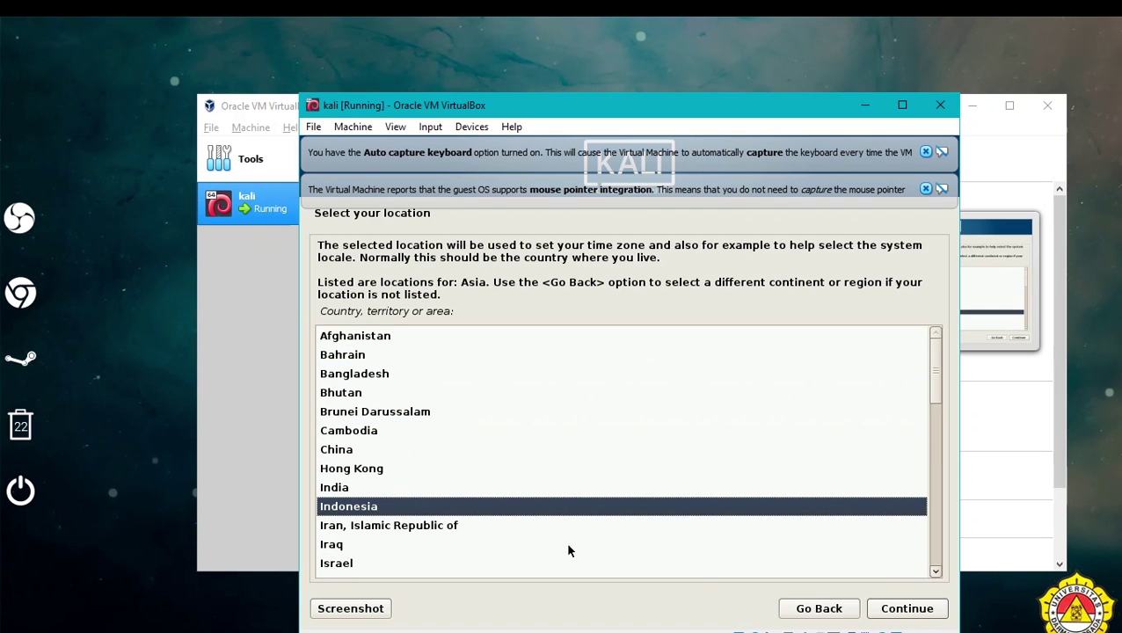
pyautogui.click(908, 609)
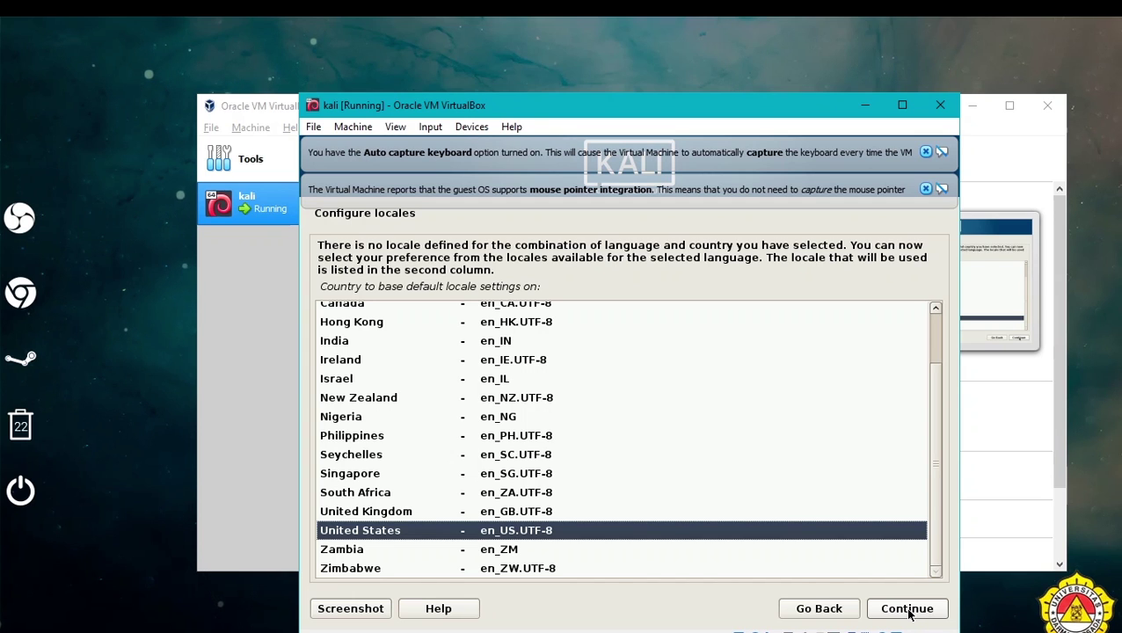
# Base the locale on United States (en_US.UTF-8) and configure the network with hostname kali and a blank domain name.
pyautogui.moveTo(922, 629)
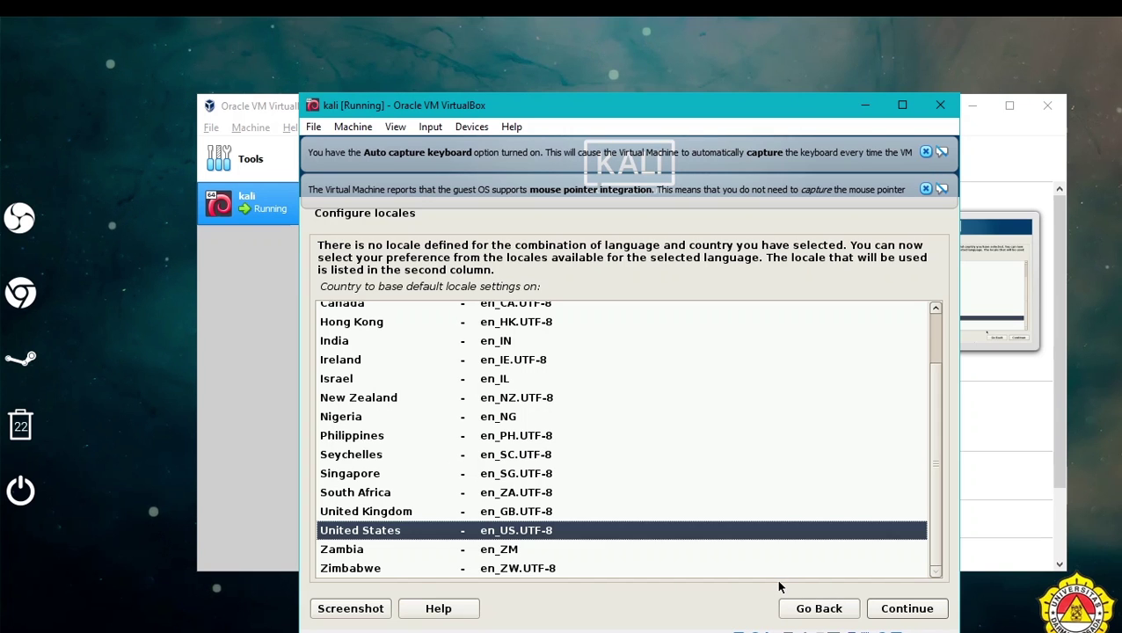
pyautogui.click(907, 608)
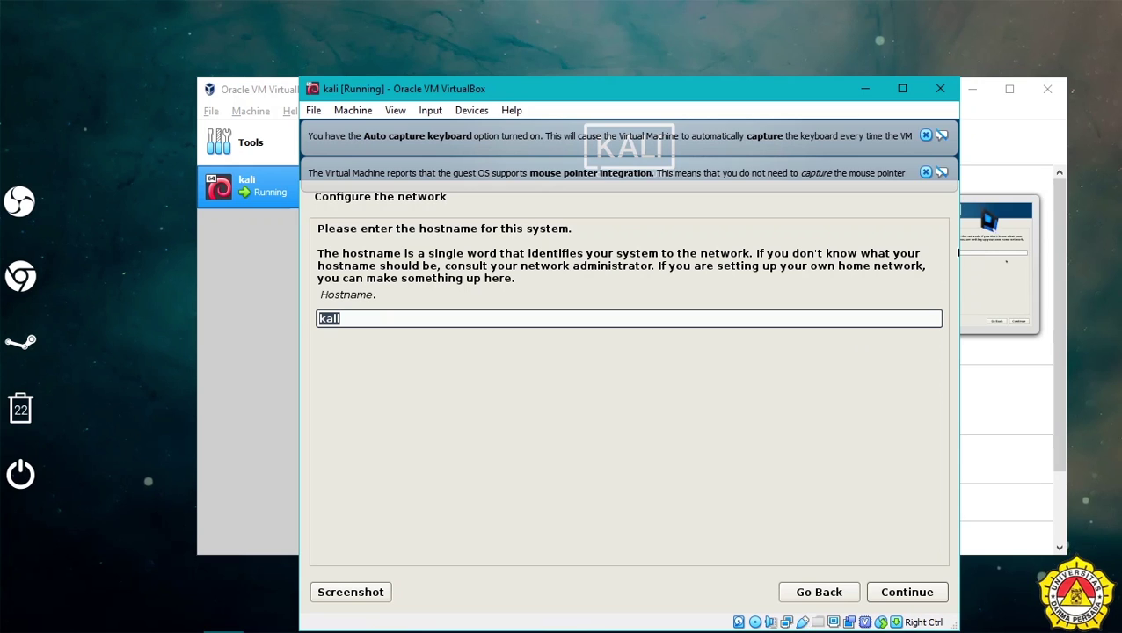
pyautogui.click(929, 591)
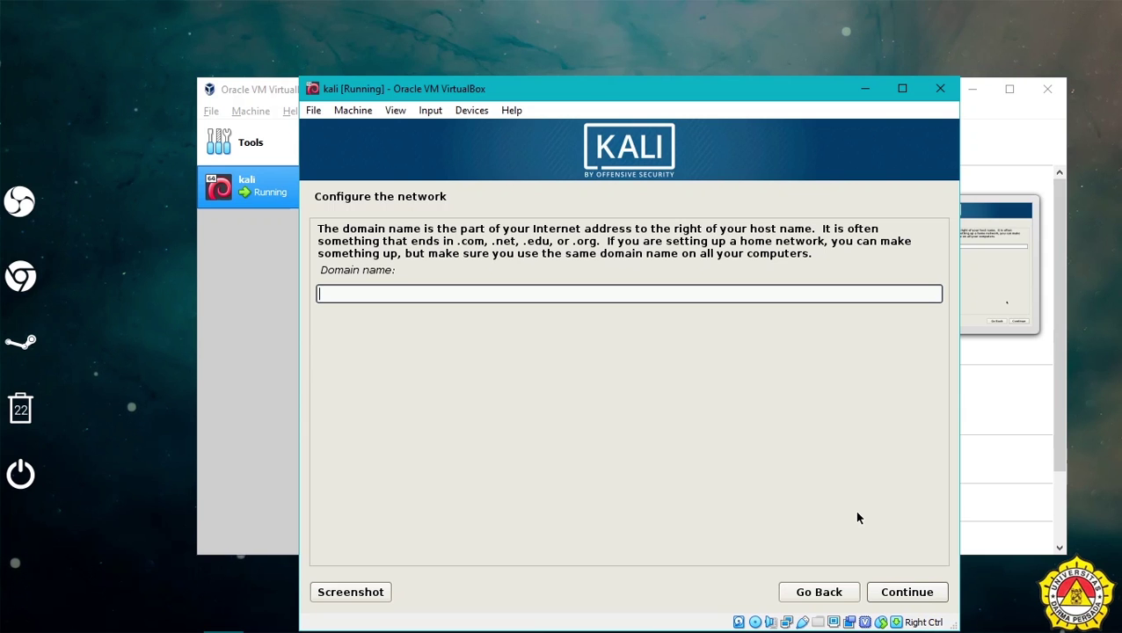
pyautogui.click(923, 593)
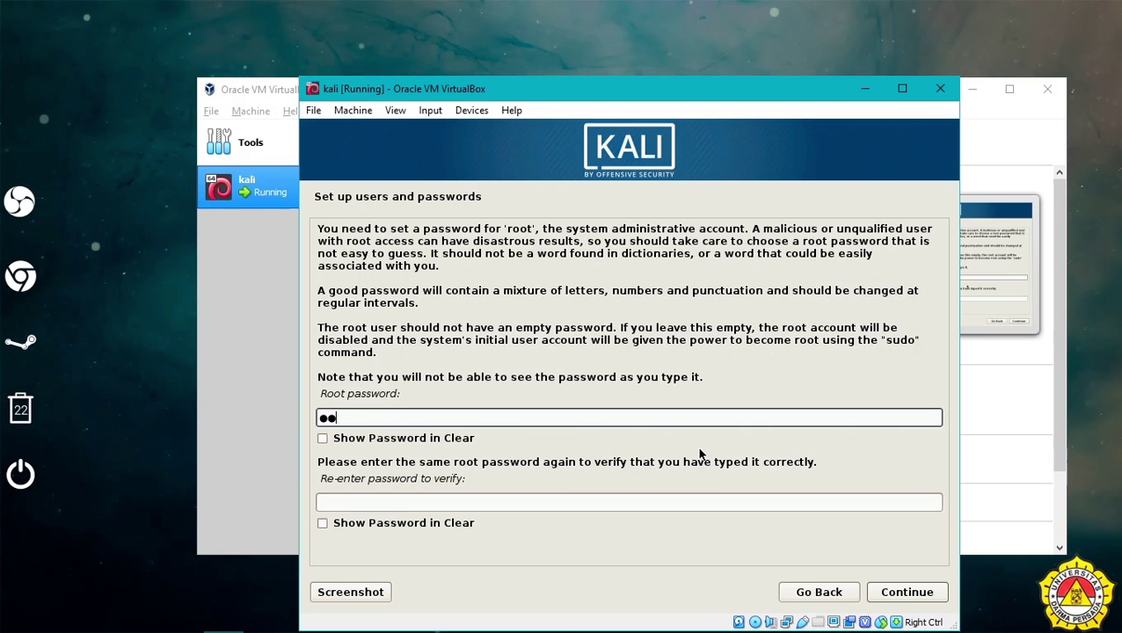
# Enter the root password, re-enter it for verification, and submit it.
pyautogui.write('******')
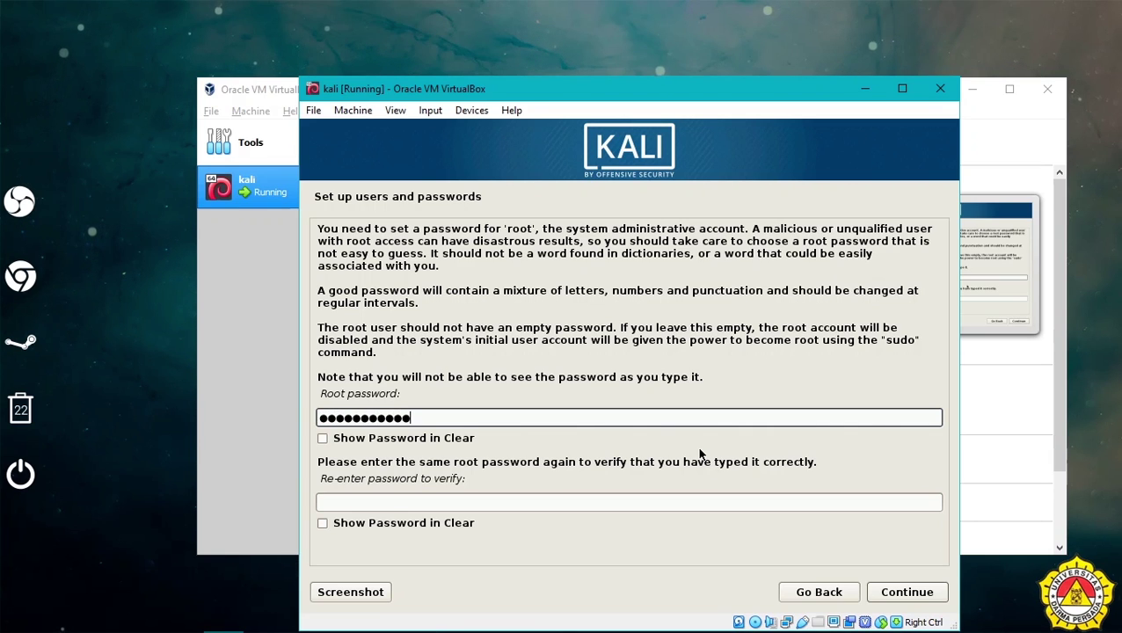
pyautogui.click(563, 505)
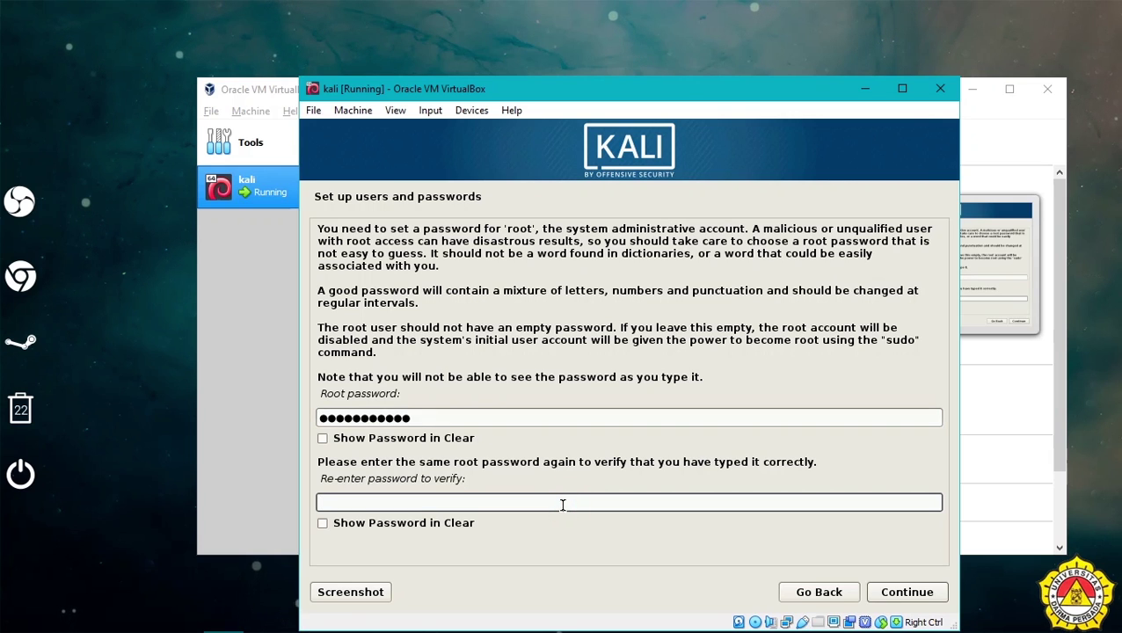
pyautogui.write('**')
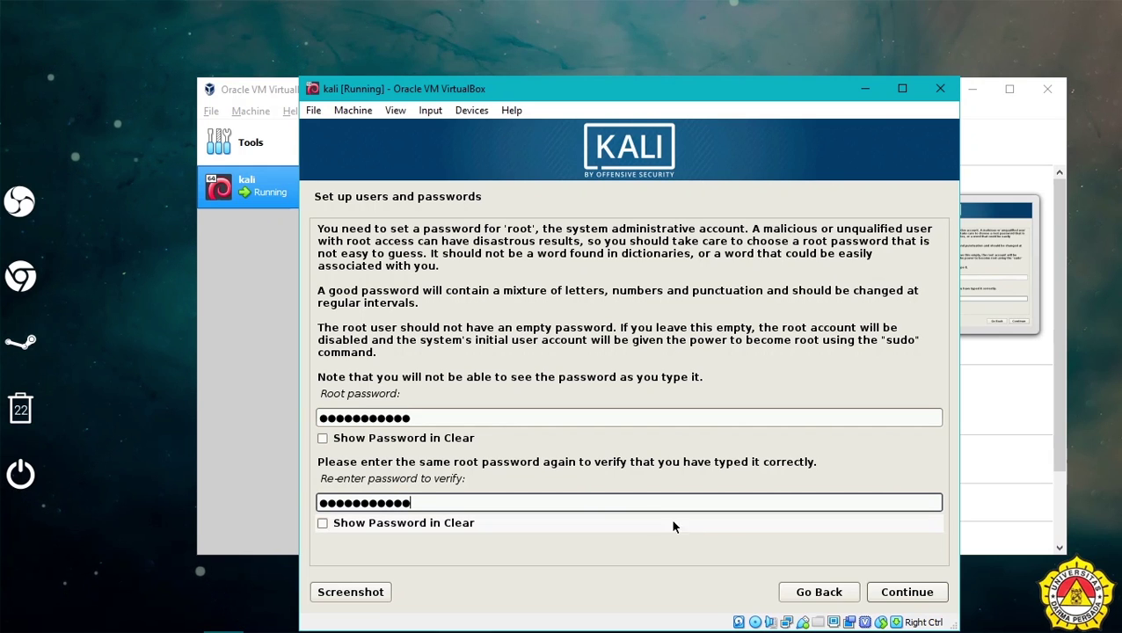
pyautogui.click(934, 595)
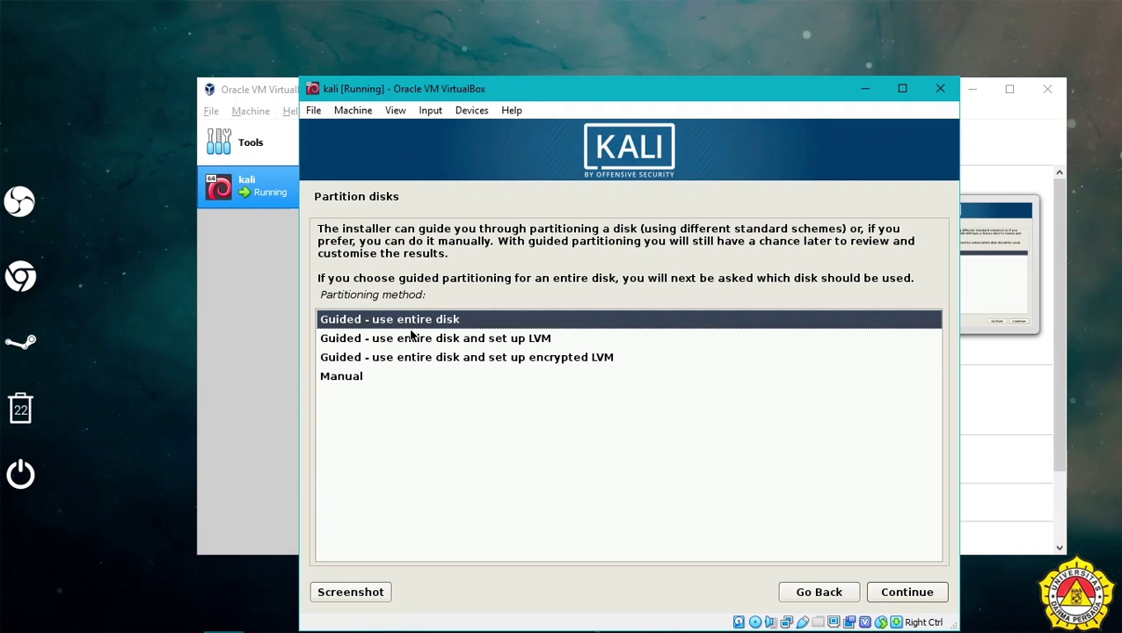
# Set up guided partitioning of the entire SCSI3 (sda) disk with all files in one partition.
pyautogui.click(904, 592)
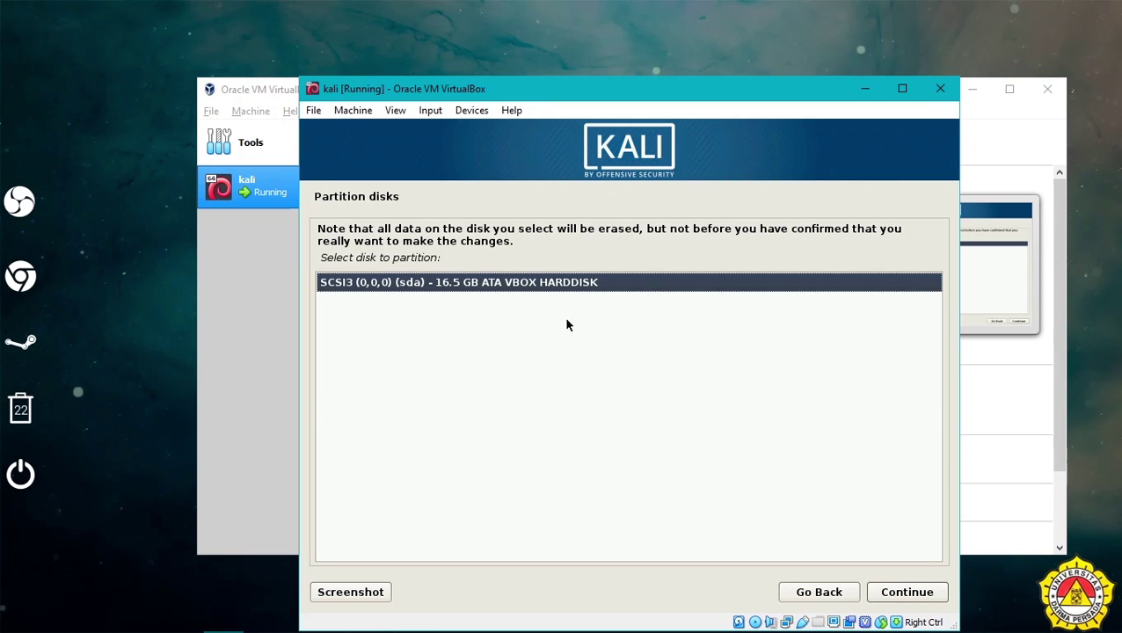
pyautogui.click(918, 595)
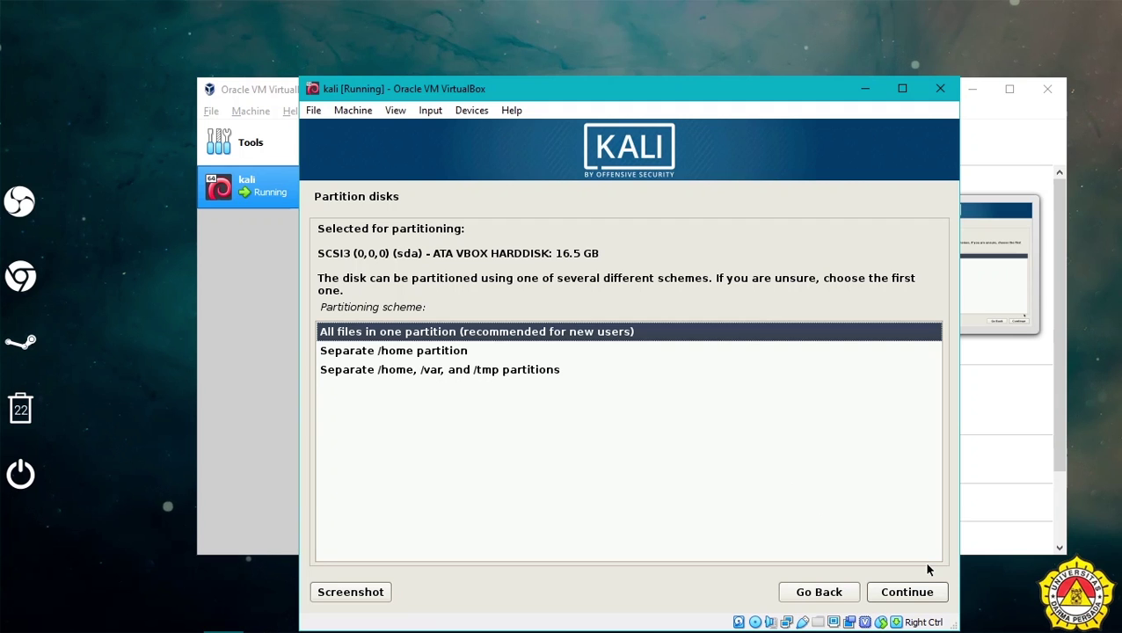
pyautogui.click(919, 595)
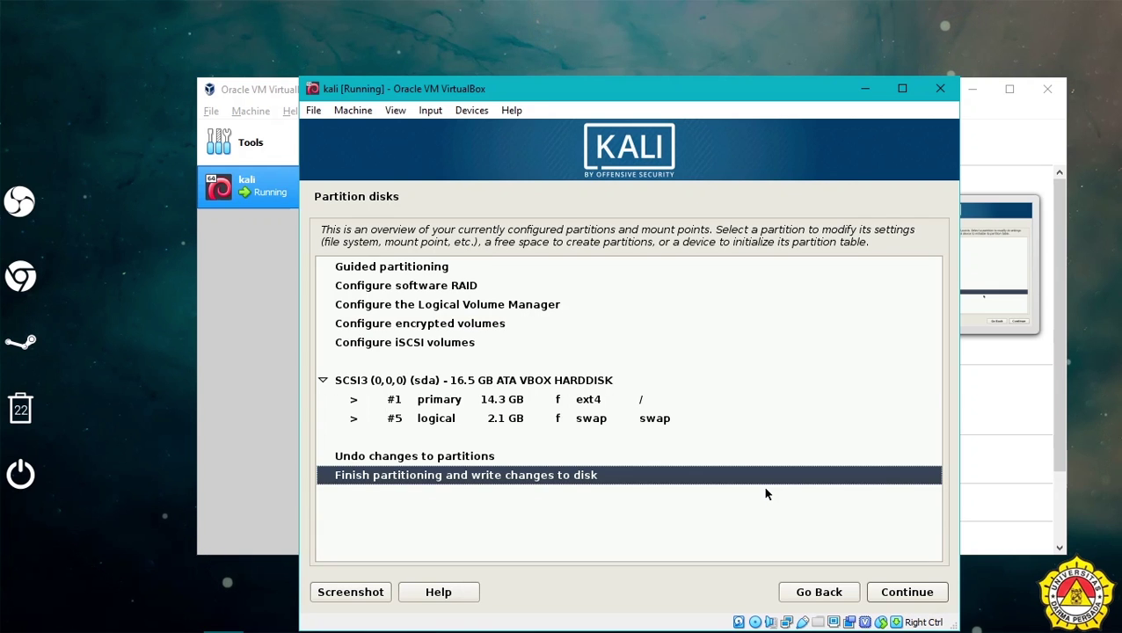
# Finish partitioning and agree to write the partition changes to the disk.
pyautogui.click(907, 594)
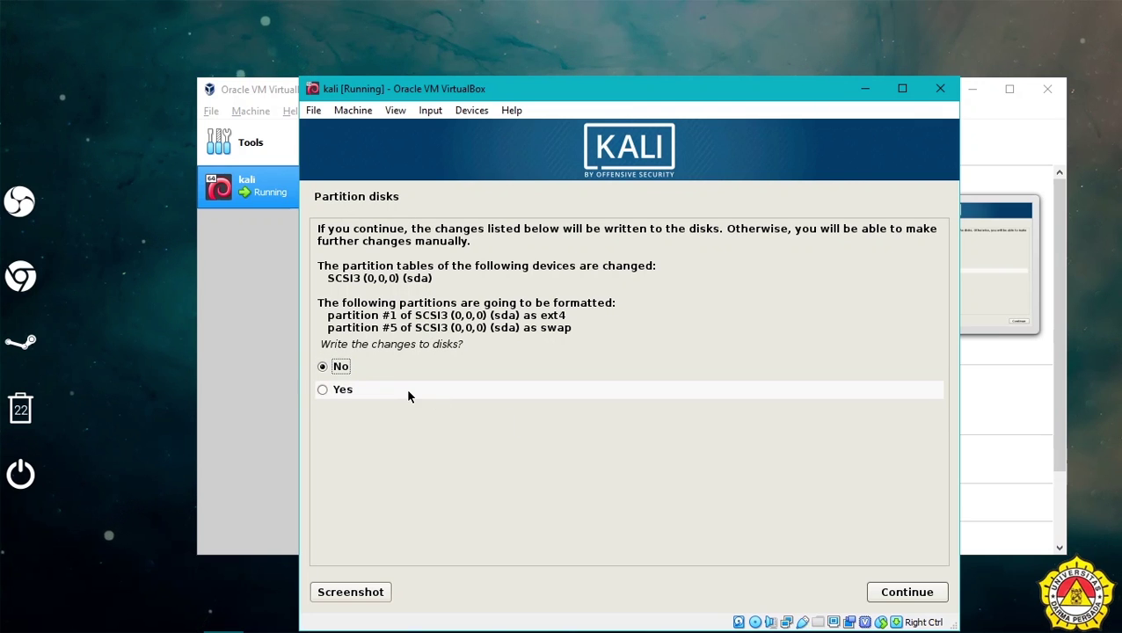
pyautogui.click(321, 390)
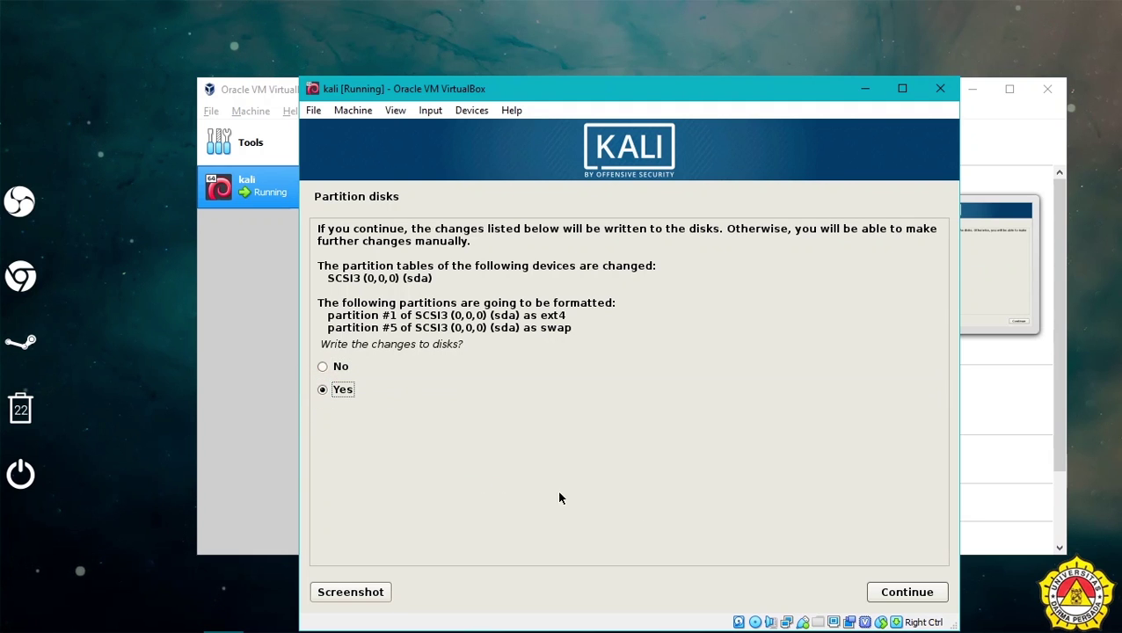
pyautogui.click(905, 592)
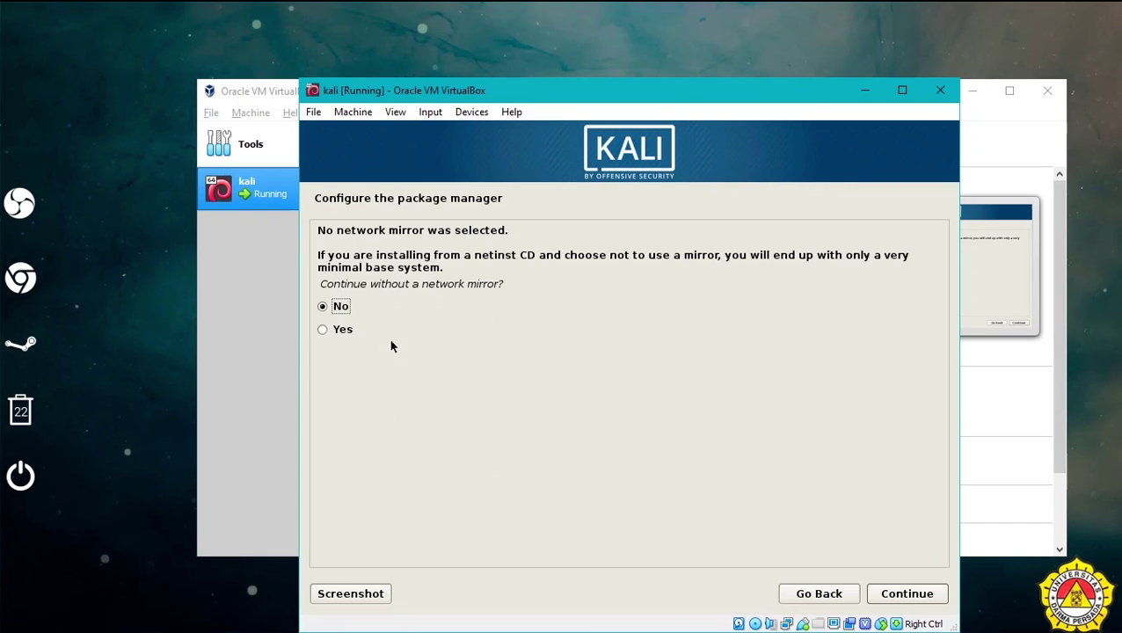
# Continue without a network mirror and install the GRUB boot loader to the master boot record on /dev/sda.
pyautogui.click(341, 329)
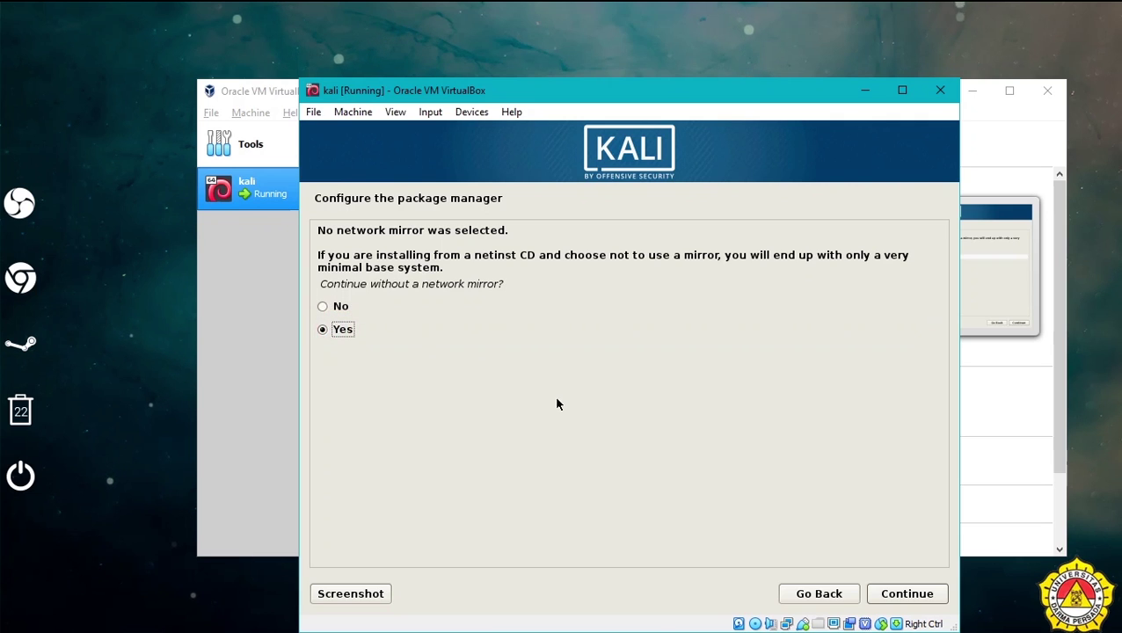
pyautogui.click(908, 594)
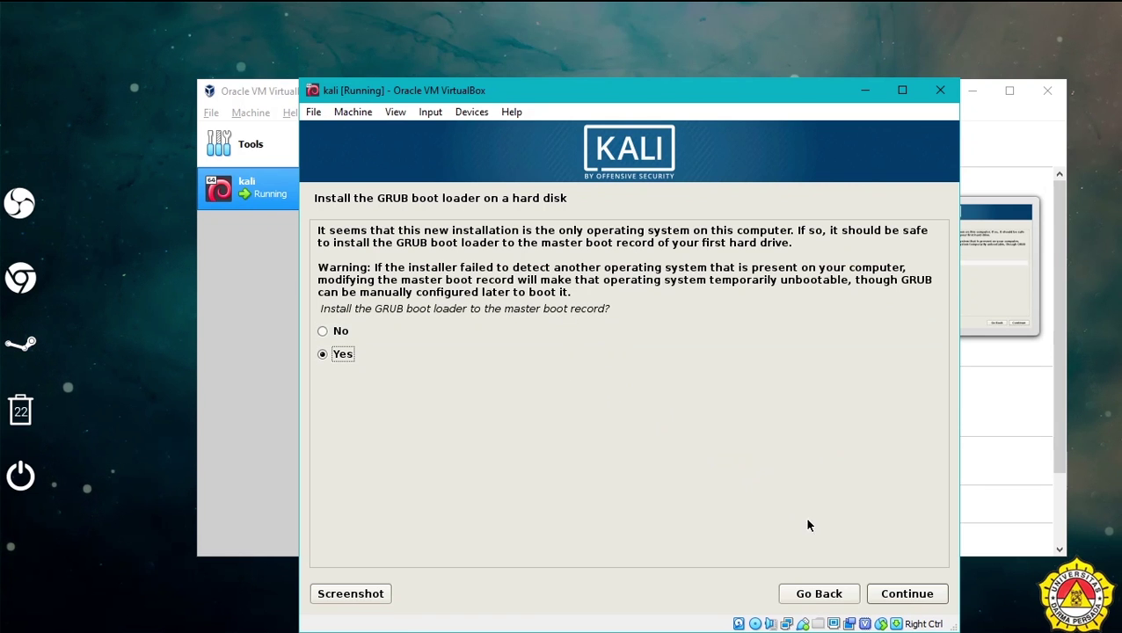
pyautogui.click(912, 596)
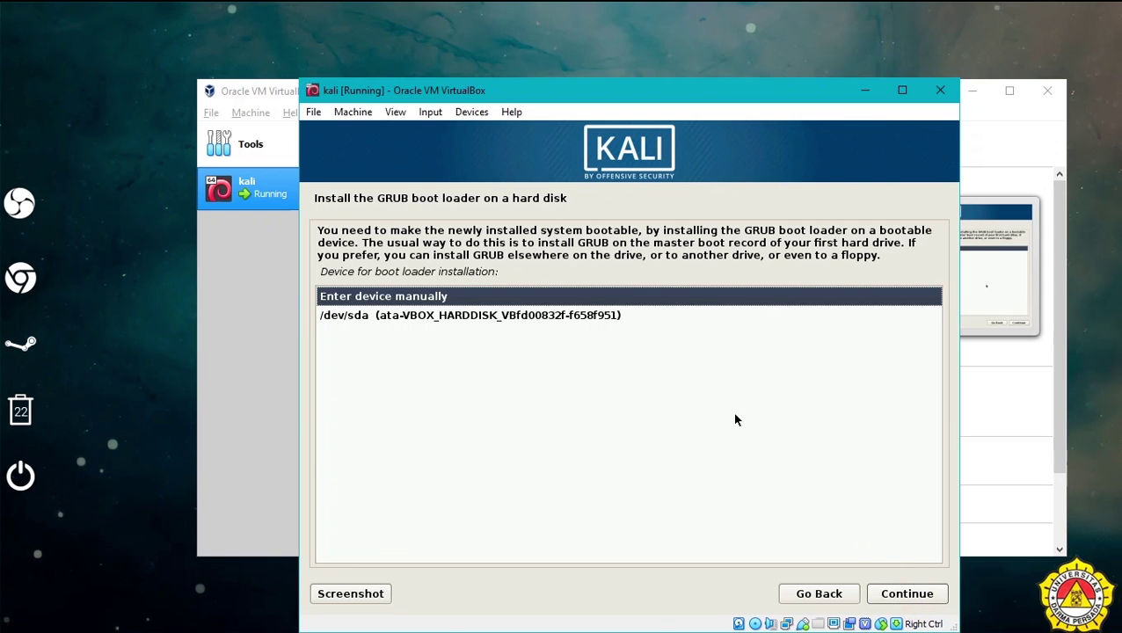
pyautogui.click(542, 318)
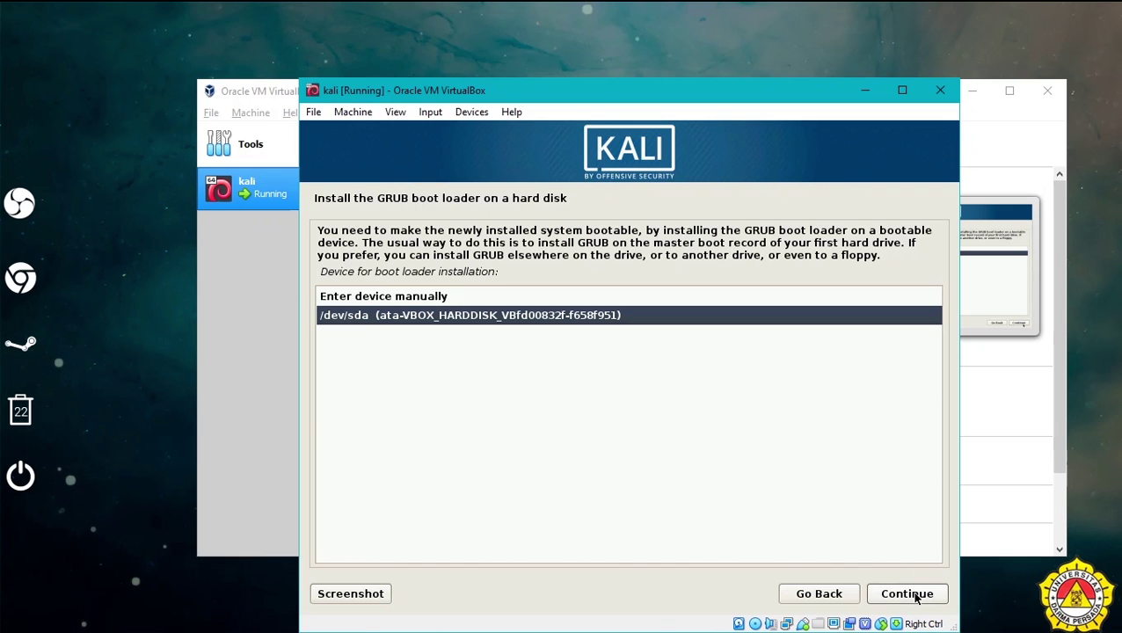
pyautogui.click(919, 596)
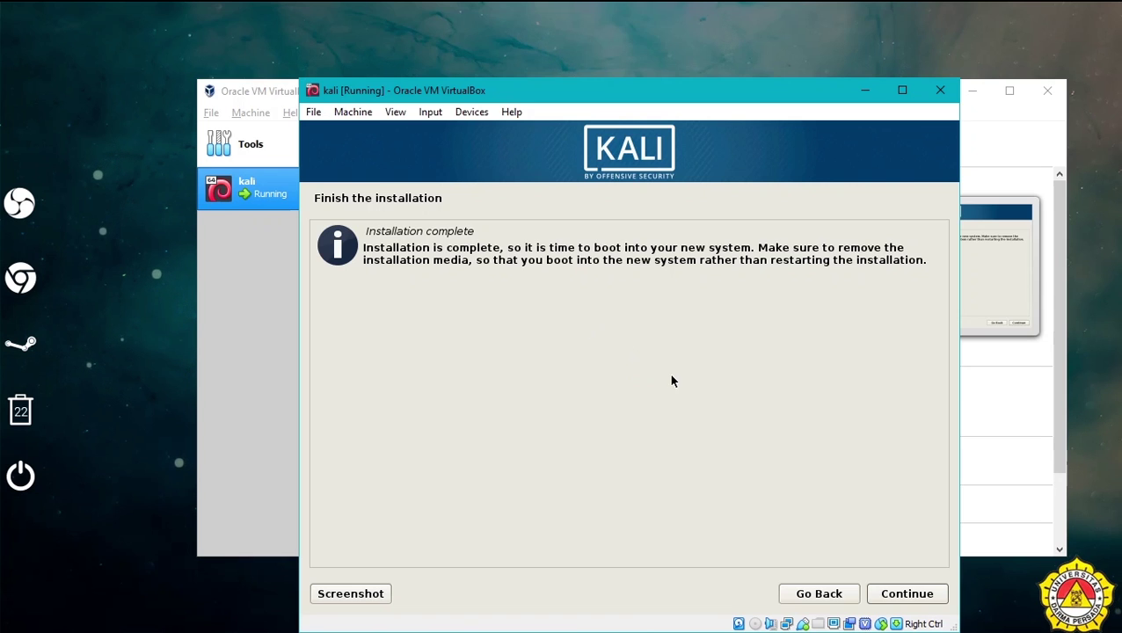
# Finish the installation to boot into the new system, and sign in as root with the account password.
pyautogui.click(929, 598)
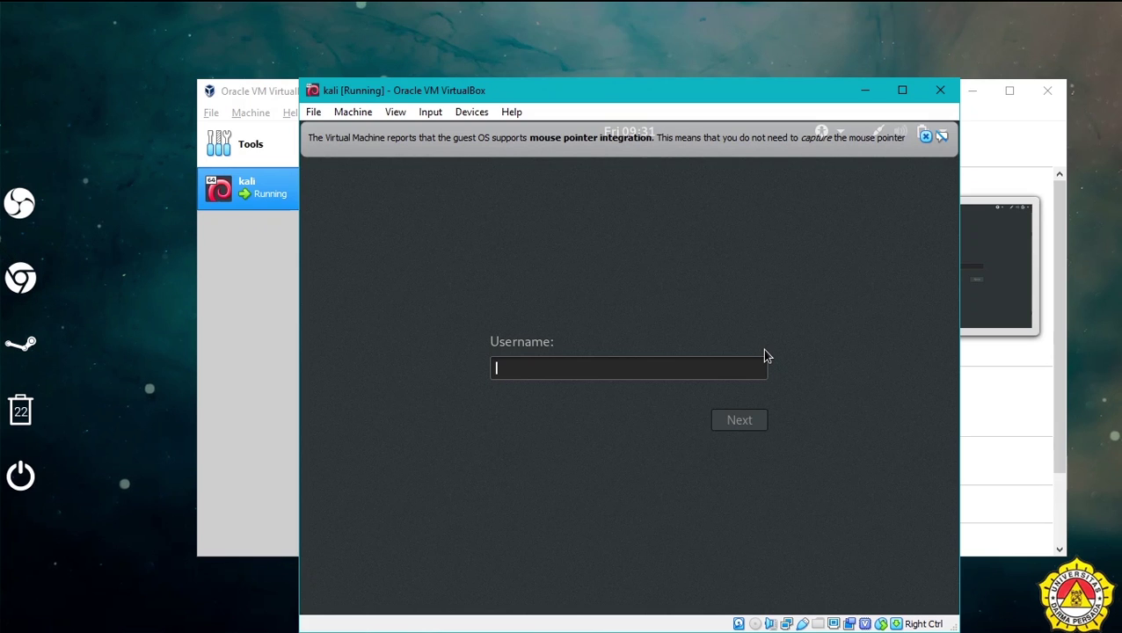
pyautogui.write('root')
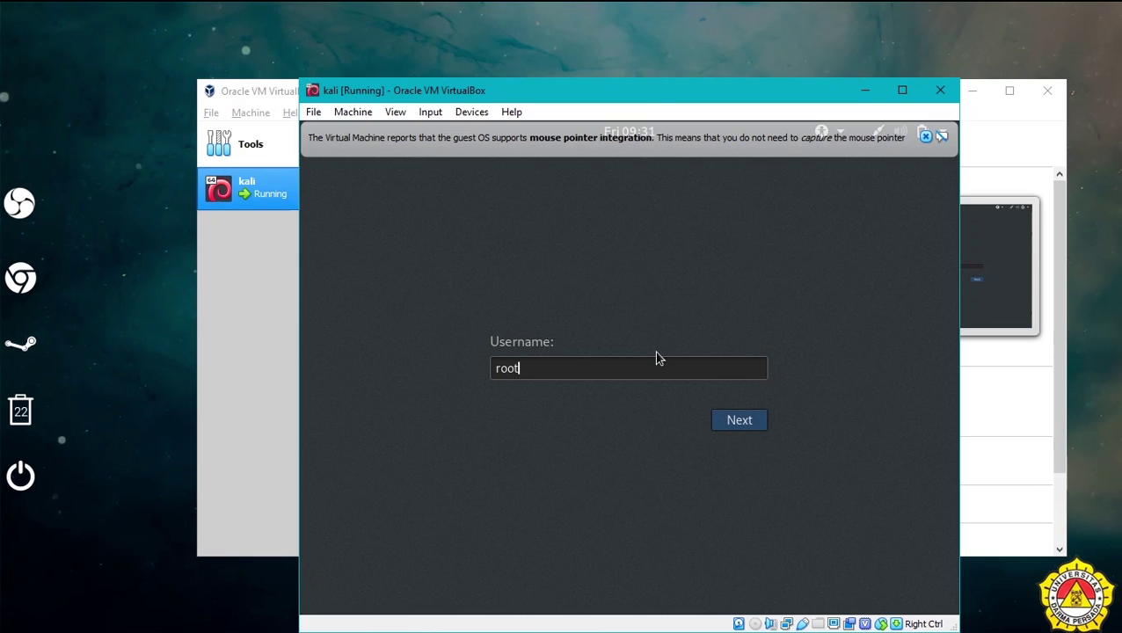
pyautogui.click(739, 420)
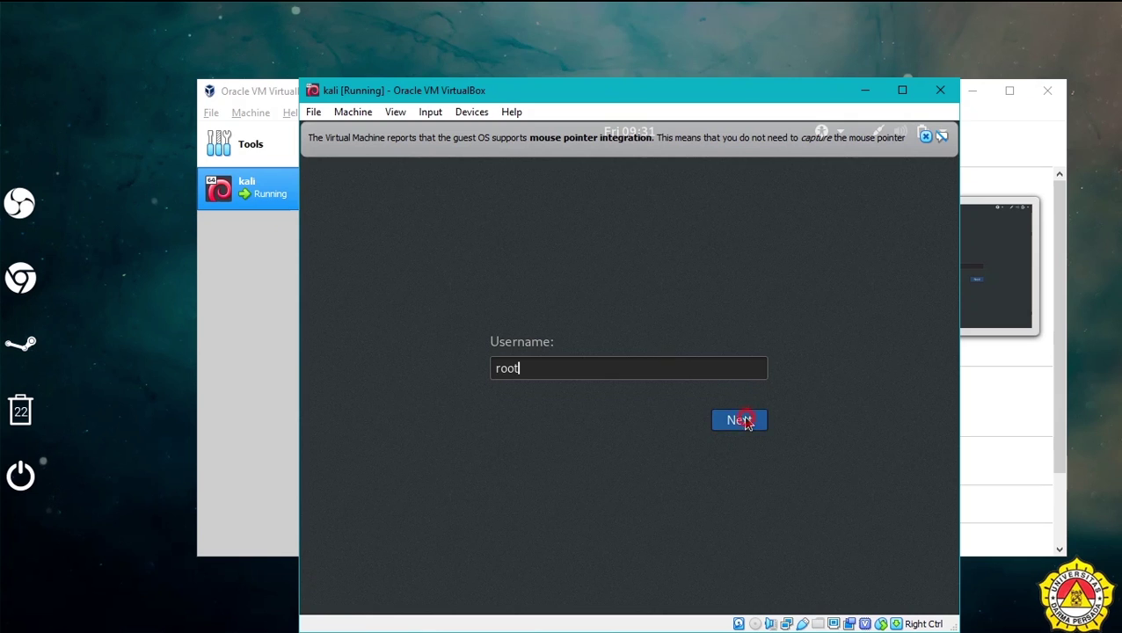
pyautogui.write('********')
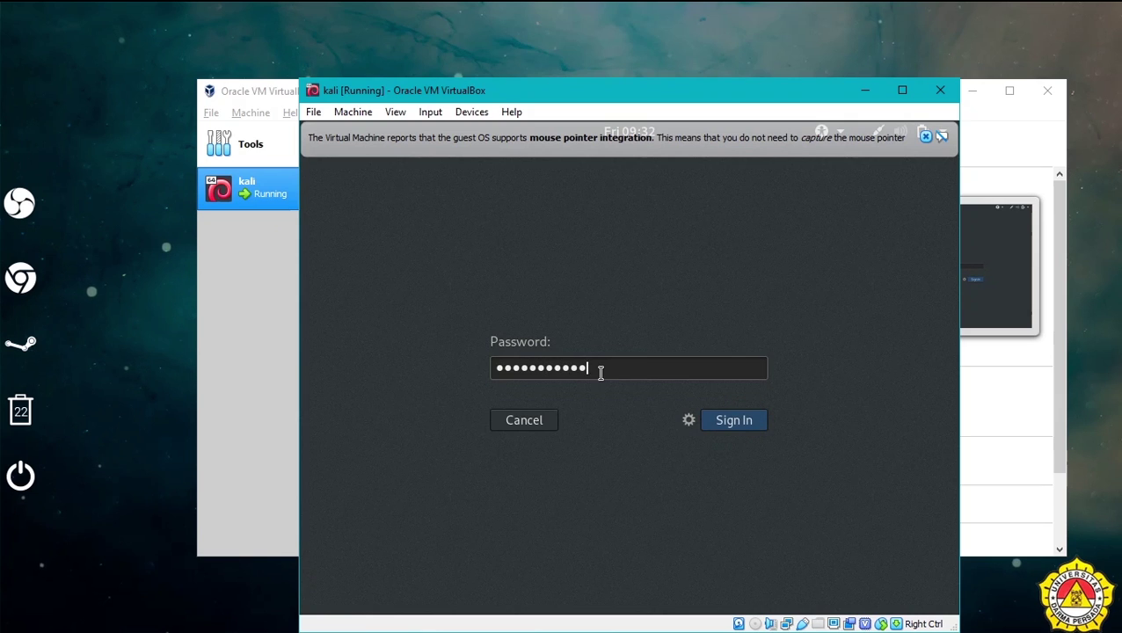
pyautogui.click(727, 422)
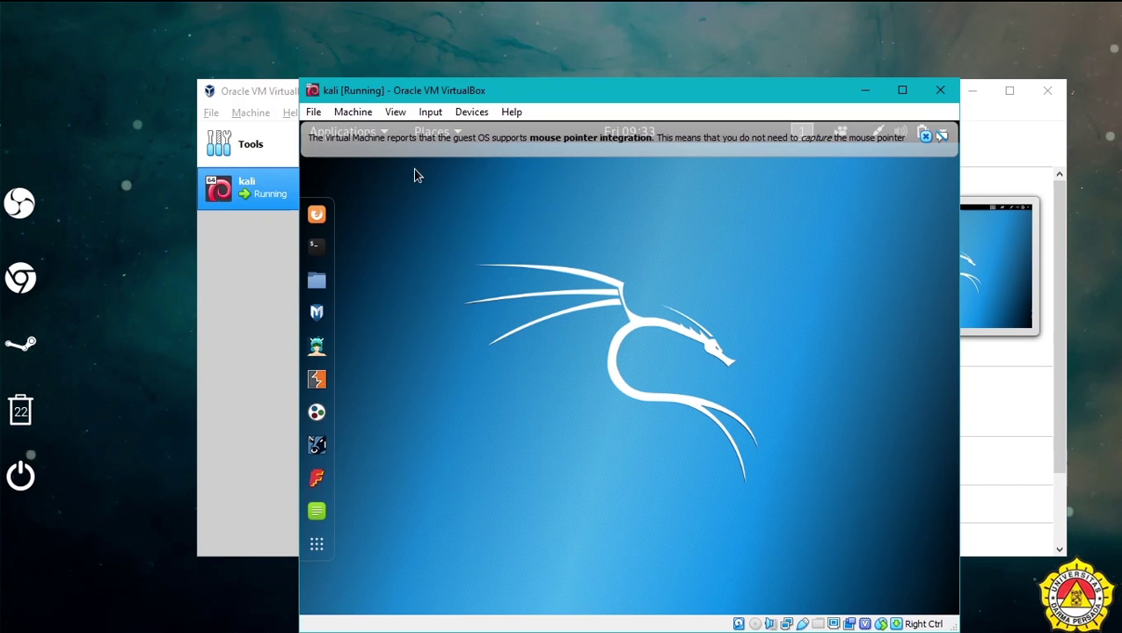
# Move the virtual machine window slightly up and to the left, and widen it by its right edge.
pyautogui.moveTo(443, 89); pyautogui.dragTo(419, 75)
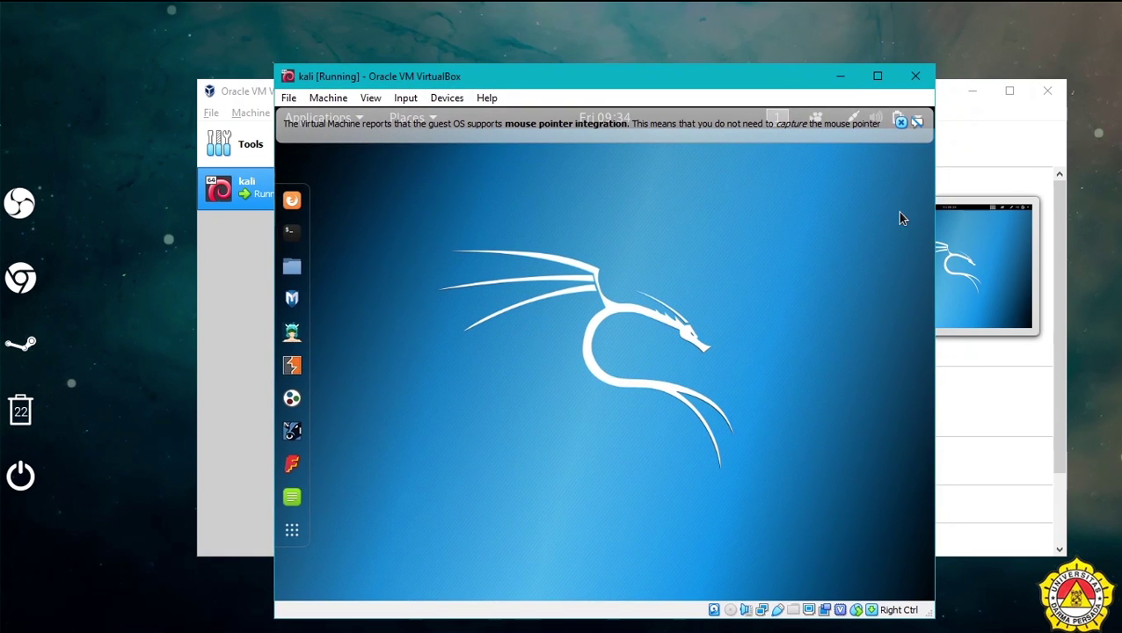
pyautogui.moveTo(934, 232); pyautogui.dragTo(965, 231)
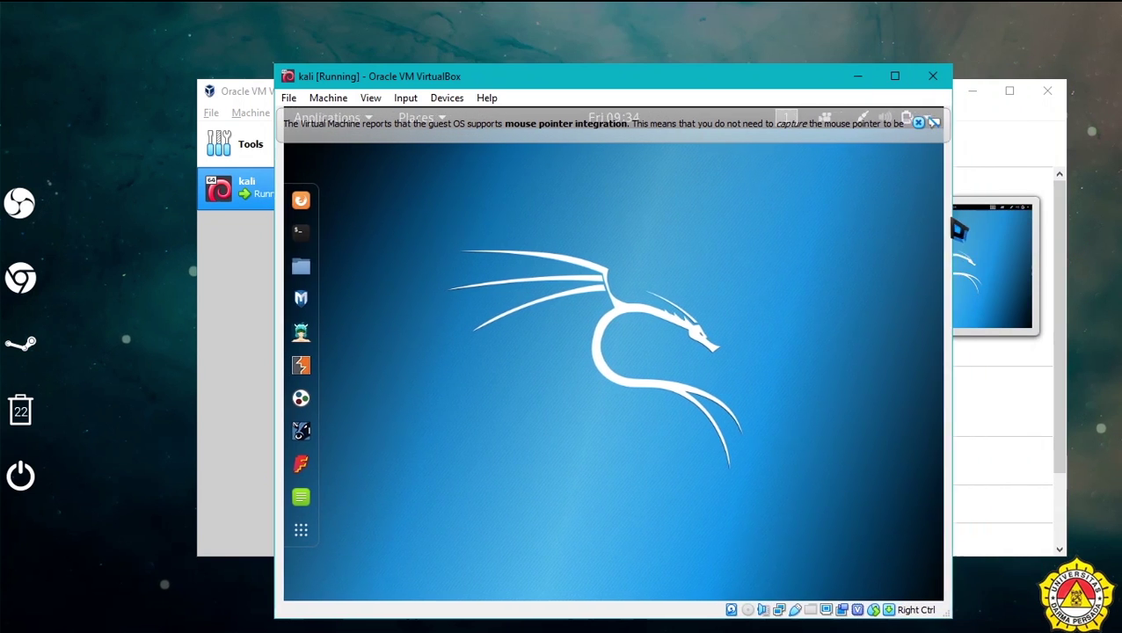